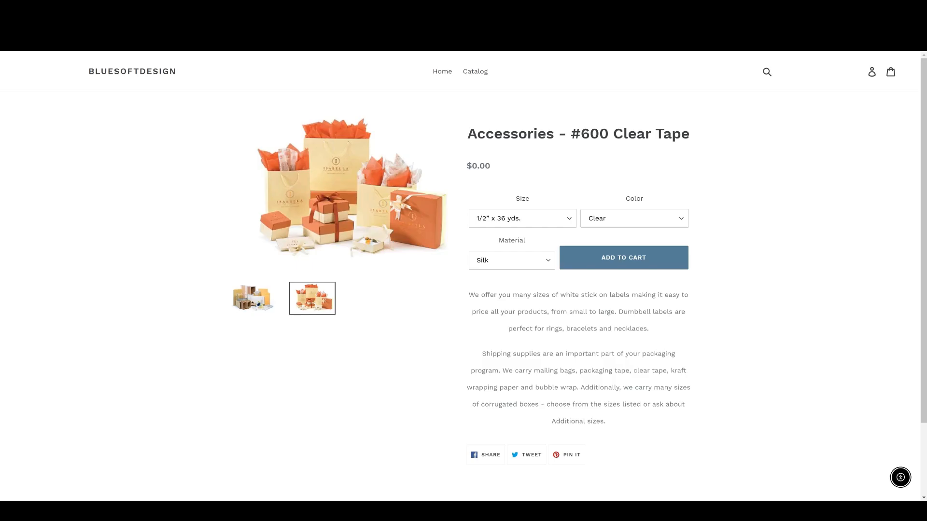
Browse the storefront's full product catalog to see how the items are listed.
{"action": "left_click", "coordinate": [487, 77]}
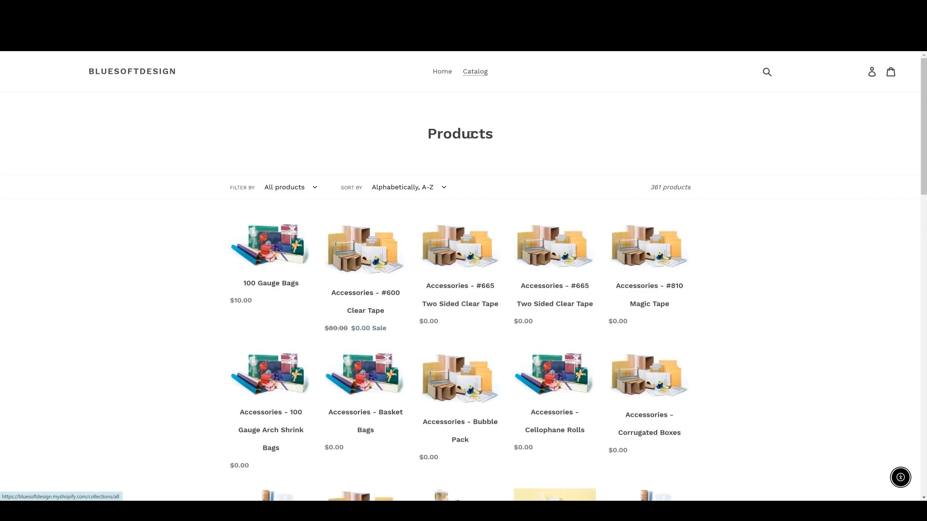
{"action": "scroll", "coordinate": [440, 237], "scroll_direction": "down", "scroll_amount": 5}
{"action": "scroll", "coordinate": [442, 241], "scroll_direction": "down", "scroll_amount": 3}
{"action": "scroll", "coordinate": [459, 193], "scroll_direction": "up", "scroll_amount": 7}
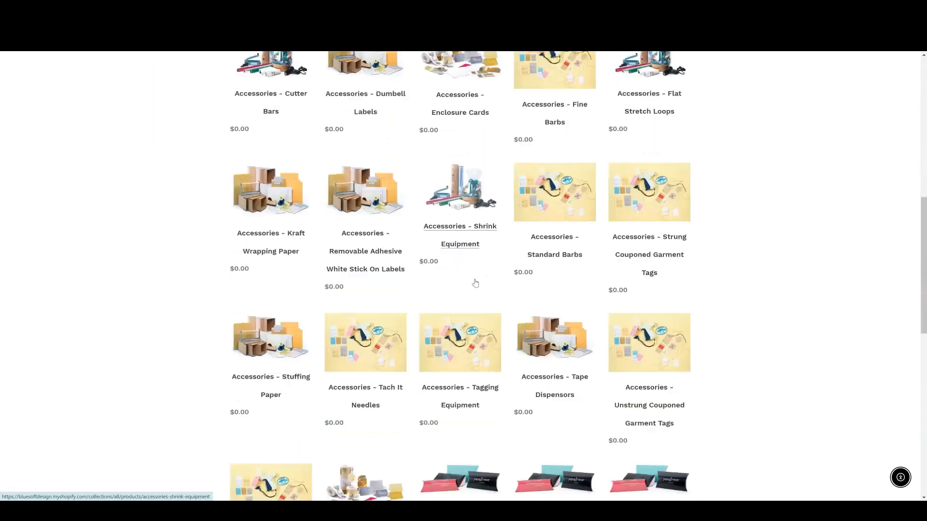
{"action": "scroll", "coordinate": [471, 153], "scroll_direction": "up", "scroll_amount": 1}
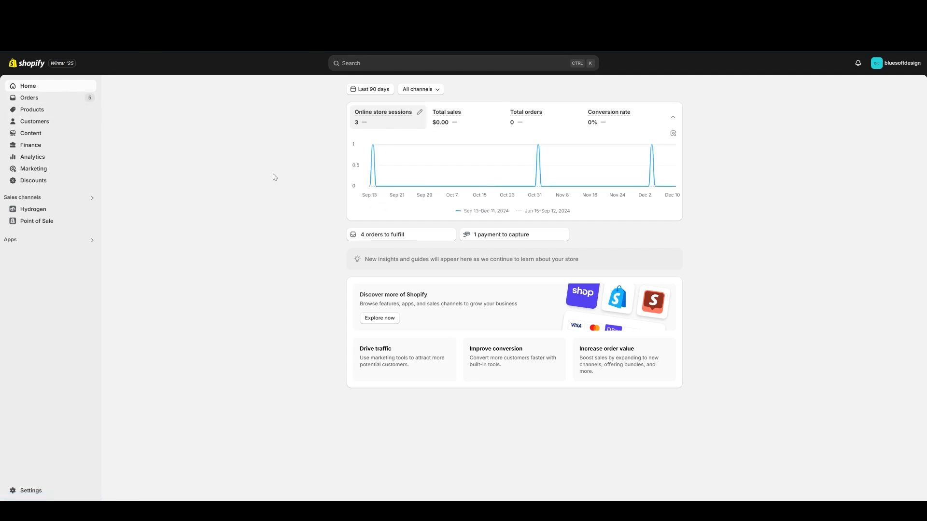
Switch to the Shopify admin and start a new product collection.
{"action": "left_click", "coordinate": [50, 112]}
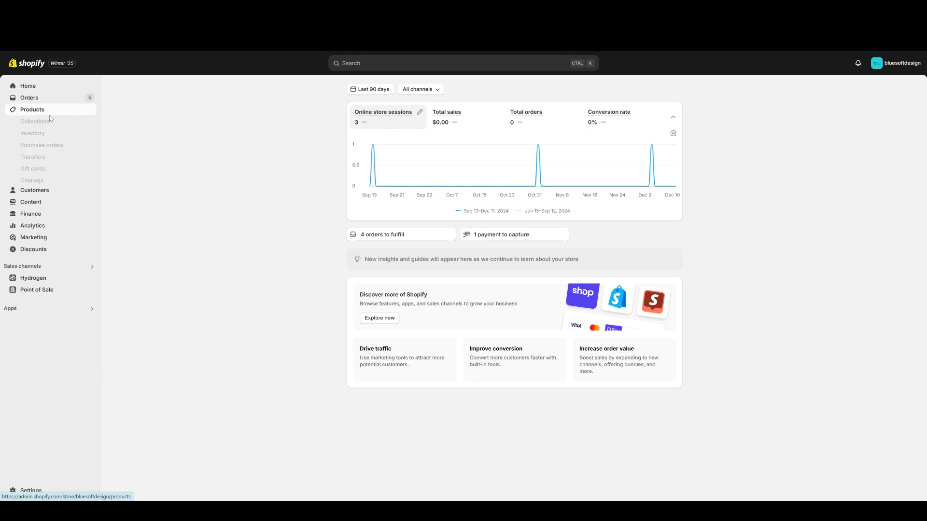
{"action": "left_click", "coordinate": [43, 125]}
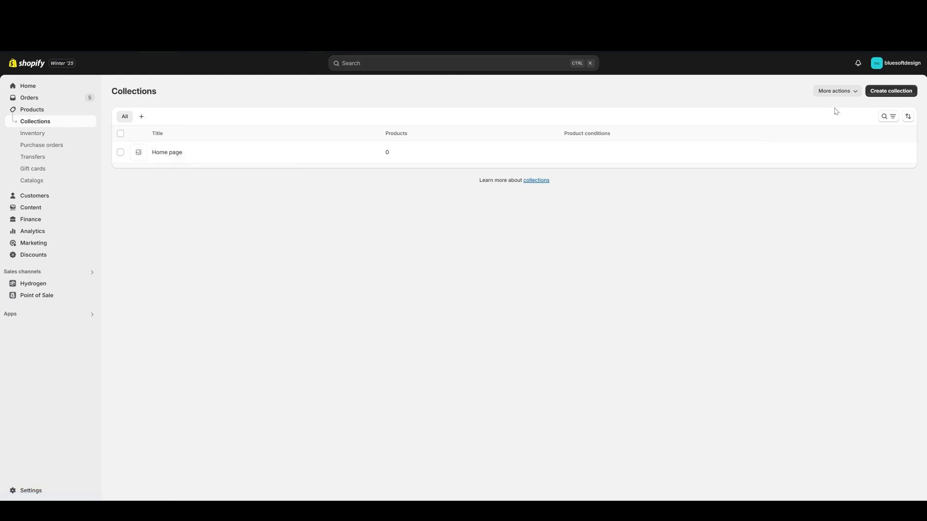
{"action": "left_click", "coordinate": [900, 93]}
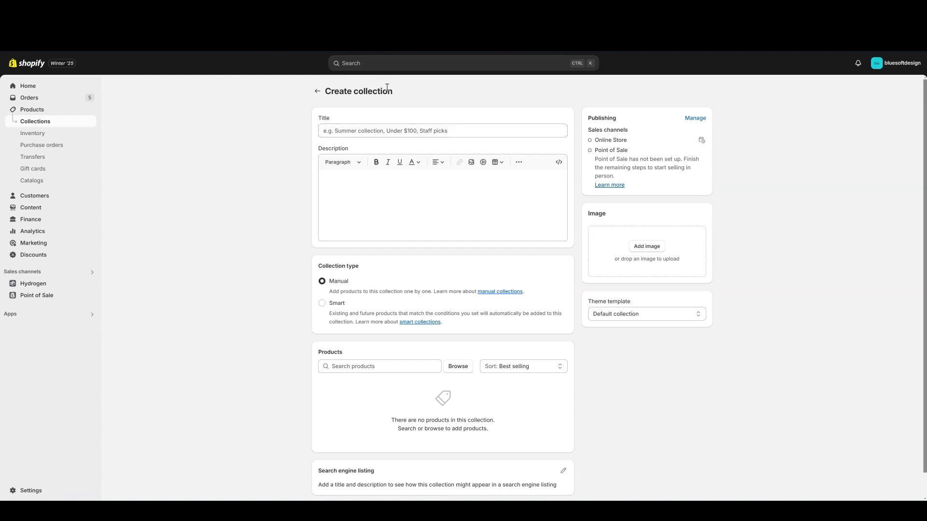
Title the collection "Paper Bags" and enter the description "This is a collection of paper bags".
{"action": "left_click", "coordinate": [389, 130]}
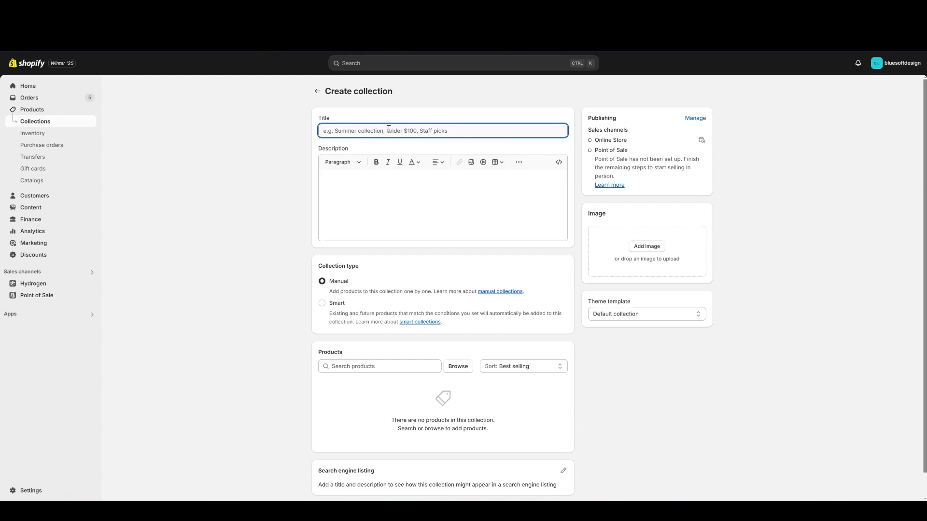
{"action": "type", "text": "Paper "}
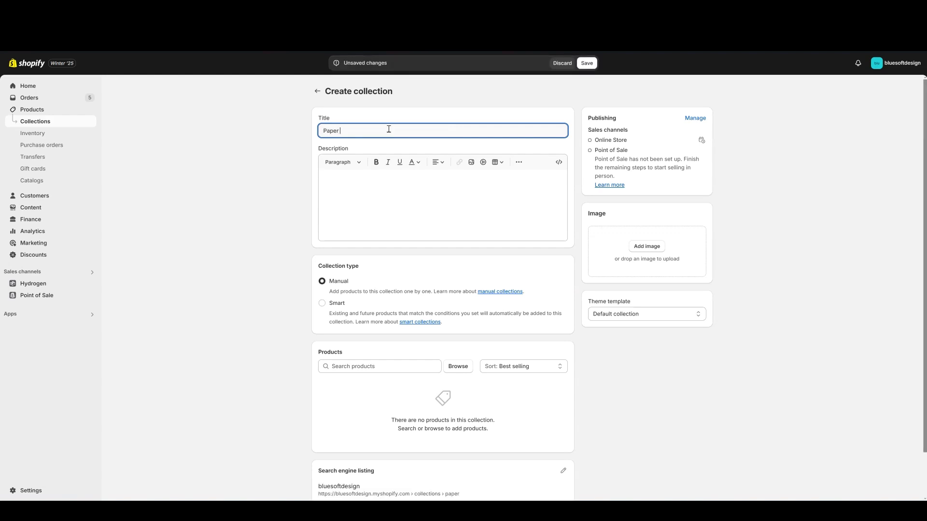
{"action": "type", "text": "Bags"}
{"action": "left_click", "coordinate": [377, 189]}
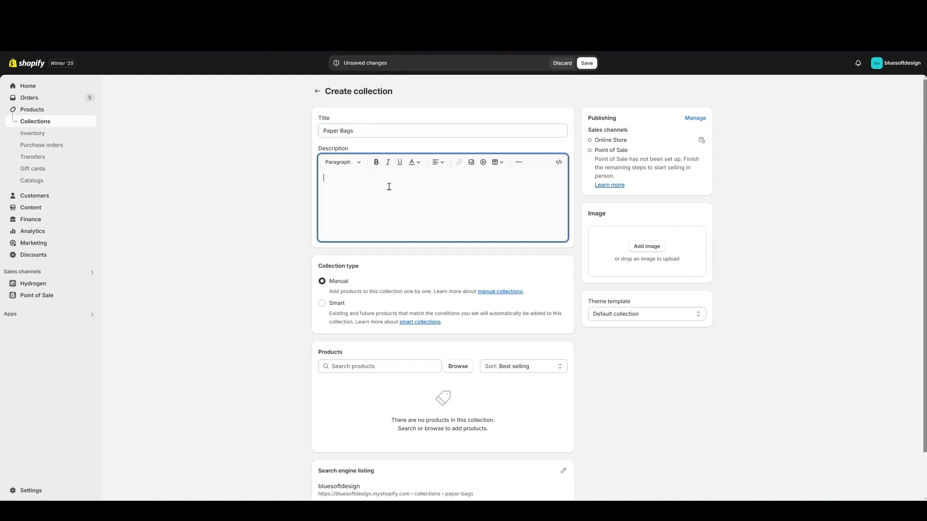
{"action": "type", "text": "This"}
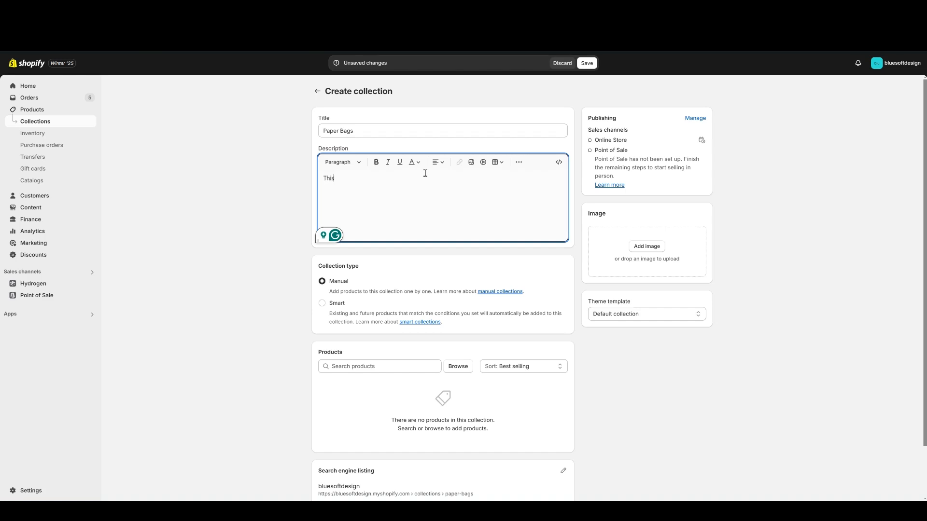
{"action": "type", "text": " is a collection of "}
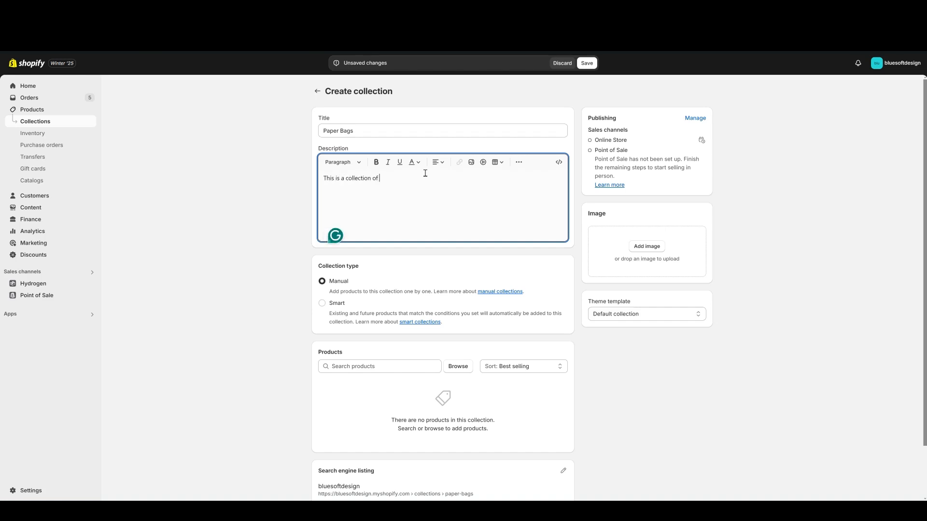
{"action": "type", "text": "paper bags"}
Add both #665 Two Sided Clear Tape products, #810 Magic Tape, 100 Gauge Arch Shrink Bags and Basket Bags to the collection.
{"action": "scroll", "coordinate": [345, 297], "scroll_direction": "down", "scroll_amount": 2}
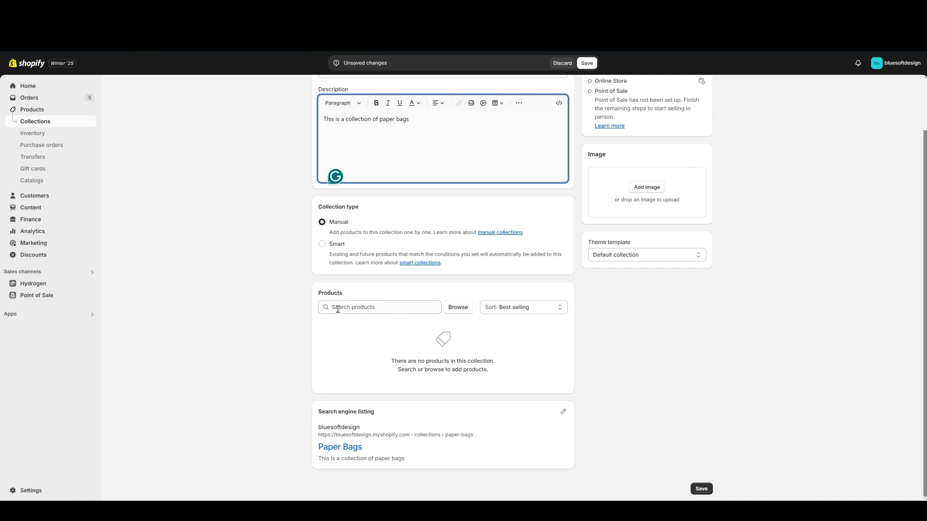
{"action": "left_click", "coordinate": [452, 311]}
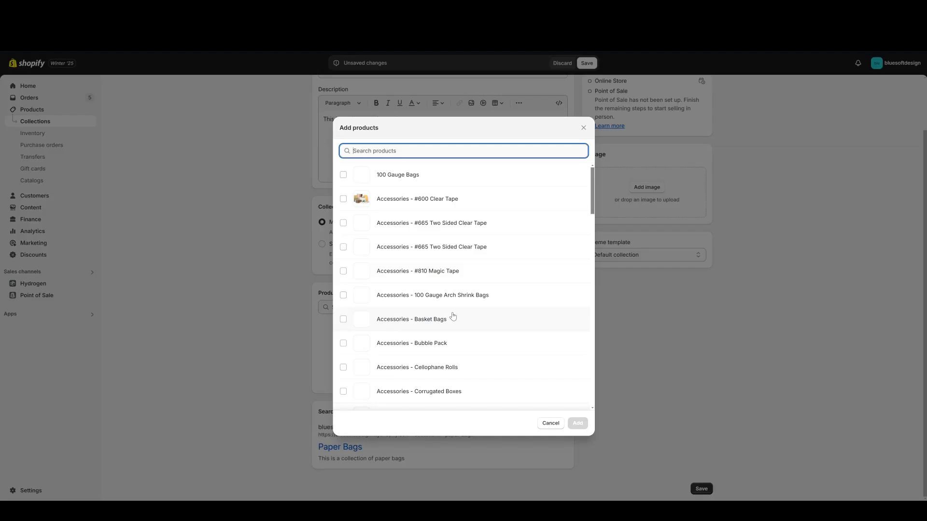
{"action": "left_click", "coordinate": [345, 225]}
{"action": "left_click", "coordinate": [345, 247]}
{"action": "left_click", "coordinate": [344, 272]}
{"action": "left_click", "coordinate": [343, 296]}
{"action": "left_click", "coordinate": [344, 320]}
{"action": "left_click", "coordinate": [578, 423]}
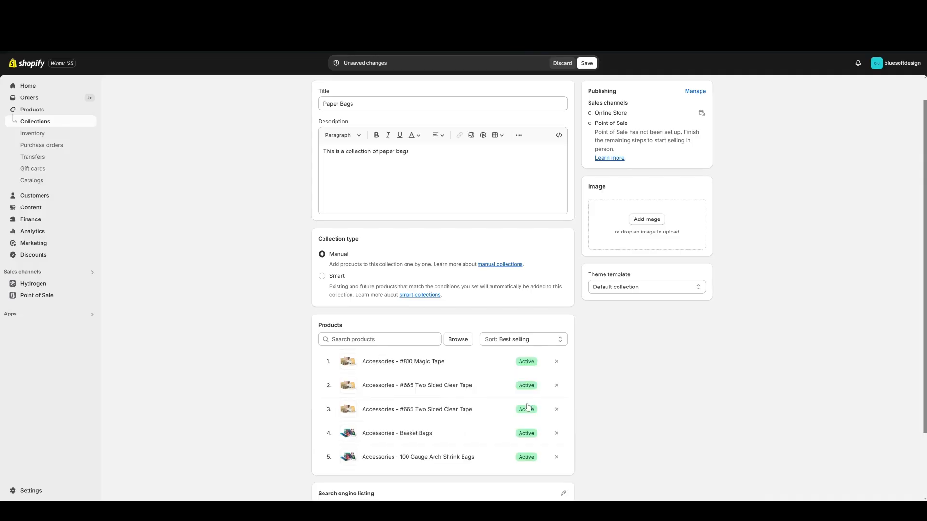
Set the search listing's page title to "Paper Bags For Consumers" and meta description to "This is a collection of paper bags. Shop now.".
{"action": "scroll", "coordinate": [476, 303], "scroll_direction": "down", "scroll_amount": 3}
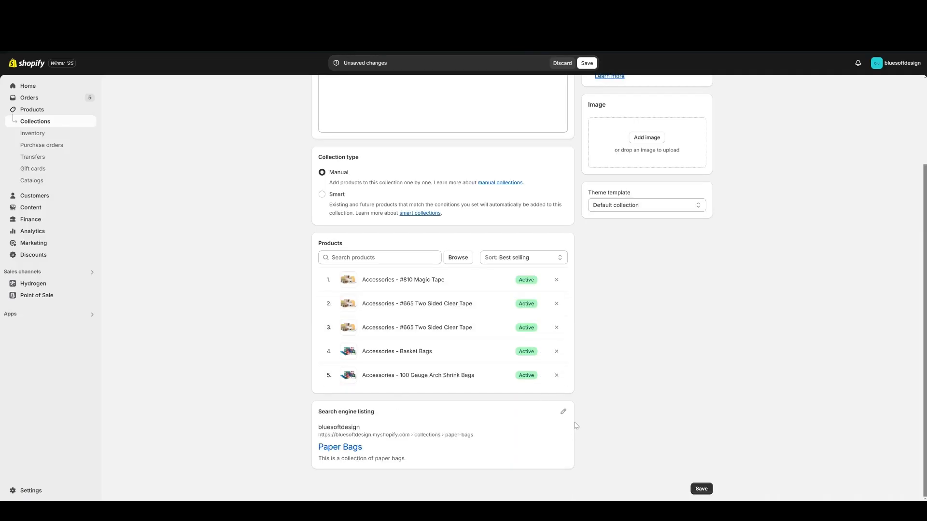
{"action": "left_click", "coordinate": [564, 413]}
{"action": "scroll", "coordinate": [466, 396], "scroll_direction": "down", "scroll_amount": 3}
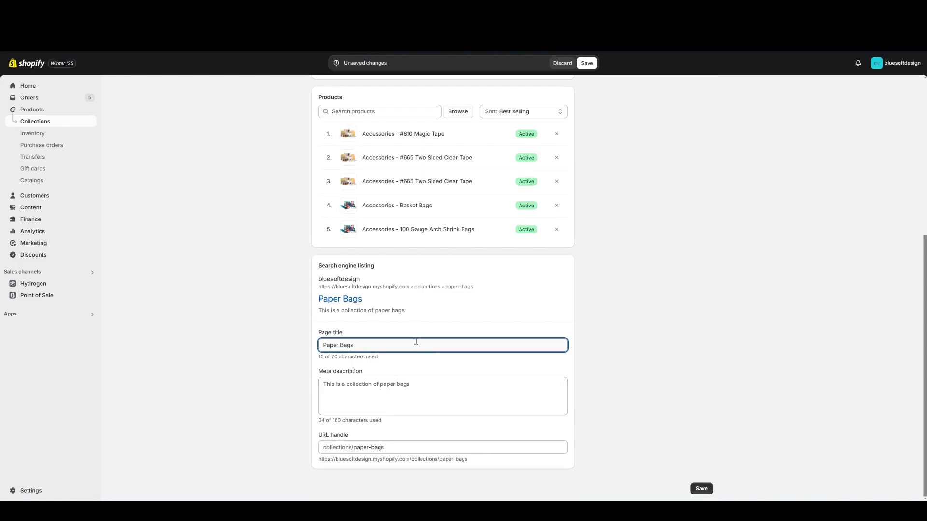
{"action": "key", "text": "ctrl+shift+Left"}
{"action": "key", "text": "ctrl+shift+Left"}
{"action": "scroll", "coordinate": [431, 280], "scroll_direction": "up", "scroll_amount": 5}
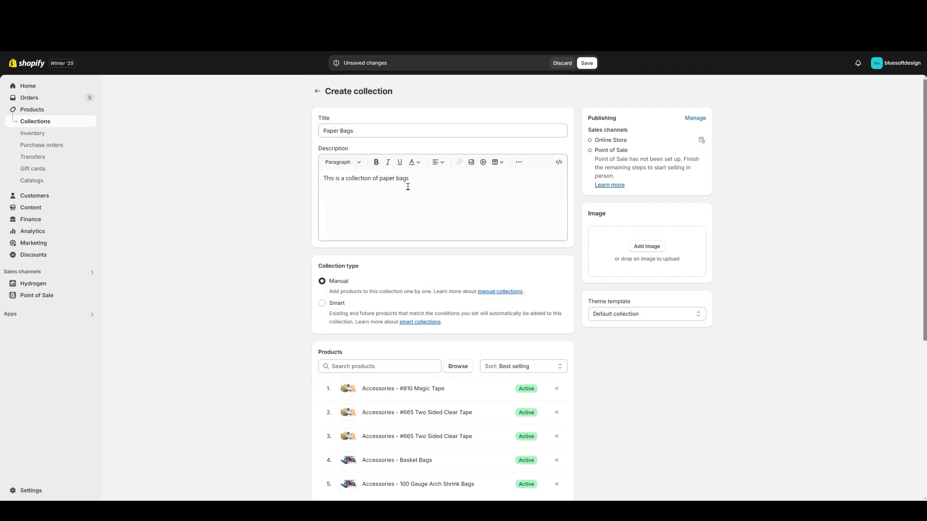
{"action": "scroll", "coordinate": [409, 188], "scroll_direction": "down", "scroll_amount": 5}
{"action": "triple_click", "coordinate": [357, 343]}
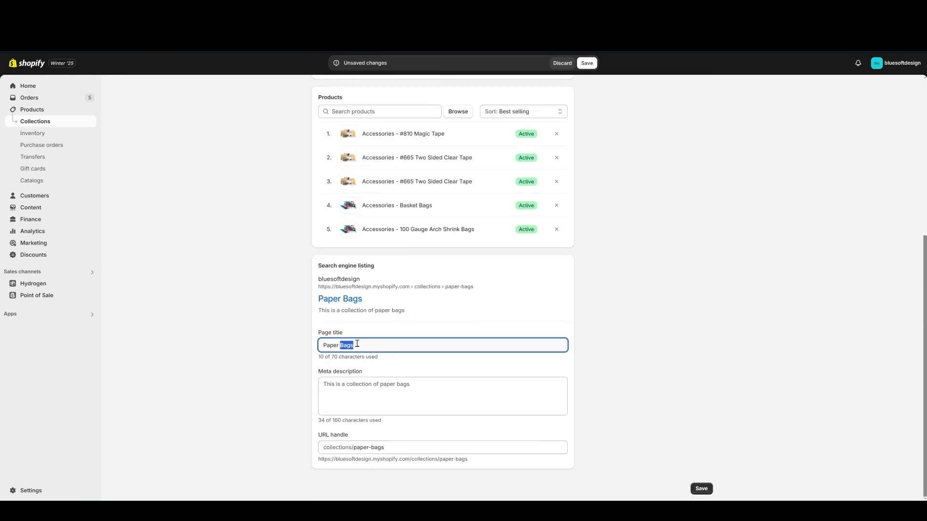
{"action": "left_click", "coordinate": [357, 344]}
{"action": "type", "text": "For Consumers"}
{"action": "key", "text": "Tab"}
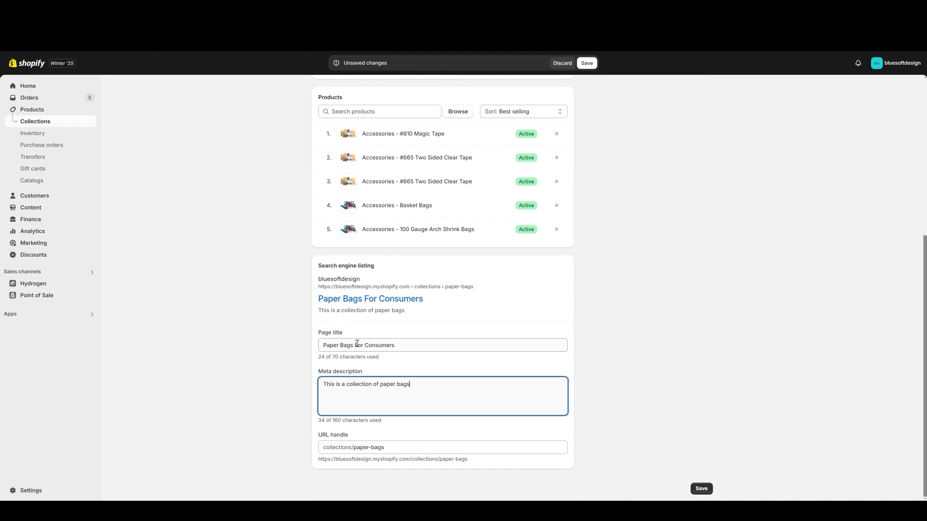
{"action": "type", "text": "Shop now."}
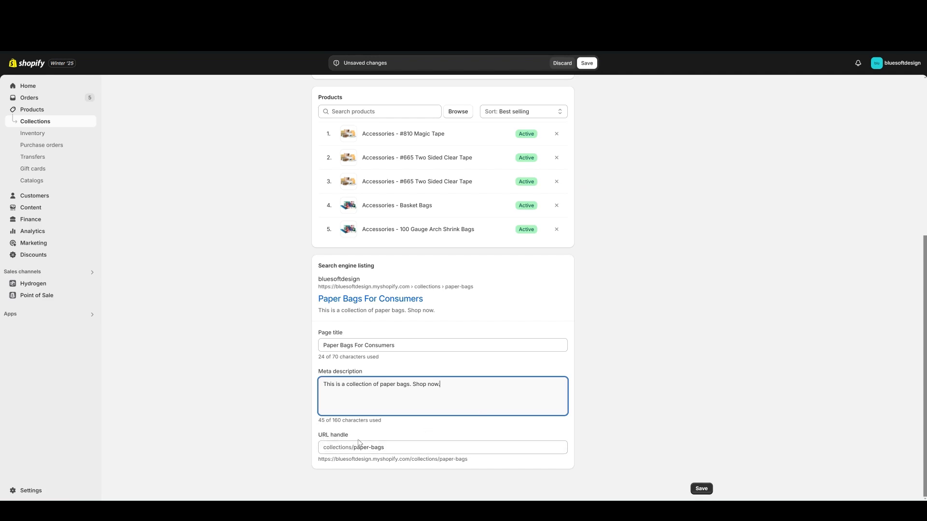
Examine the parts of the collection's web address preview: store domain, collections path and handle.
{"action": "left_click_drag", "start_coordinate": [319, 460], "coordinate": [472, 470]}
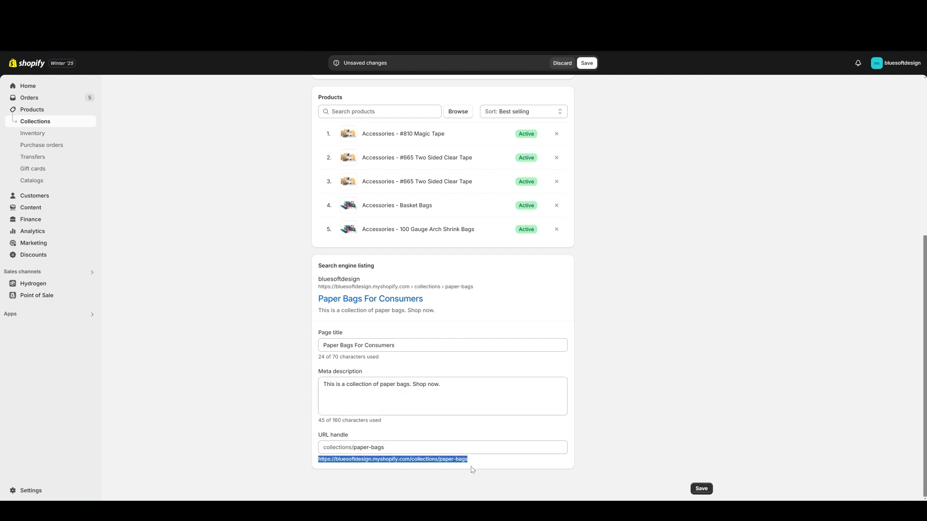
{"action": "left_click", "coordinate": [456, 459]}
{"action": "left_click_drag", "start_coordinate": [440, 461], "coordinate": [472, 466]}
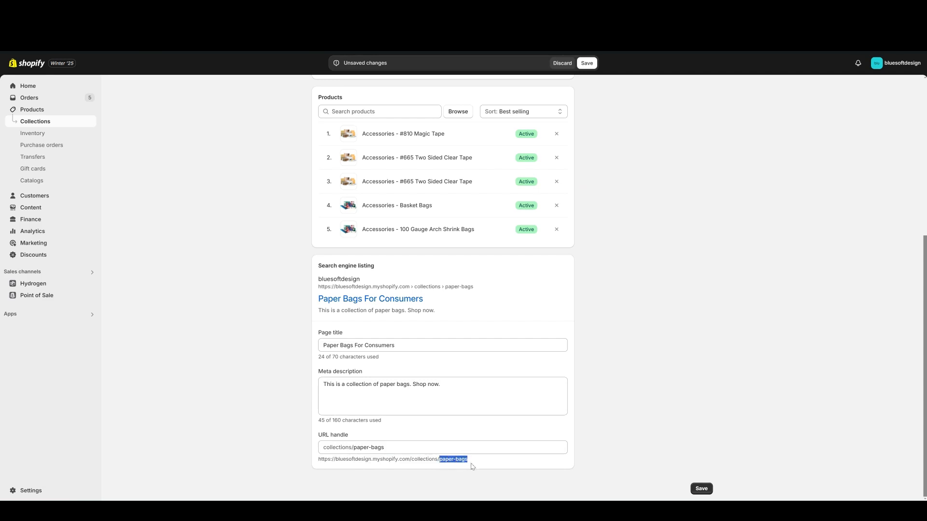
{"action": "left_click", "coordinate": [431, 462]}
{"action": "left_click_drag", "start_coordinate": [441, 461], "coordinate": [319, 465]}
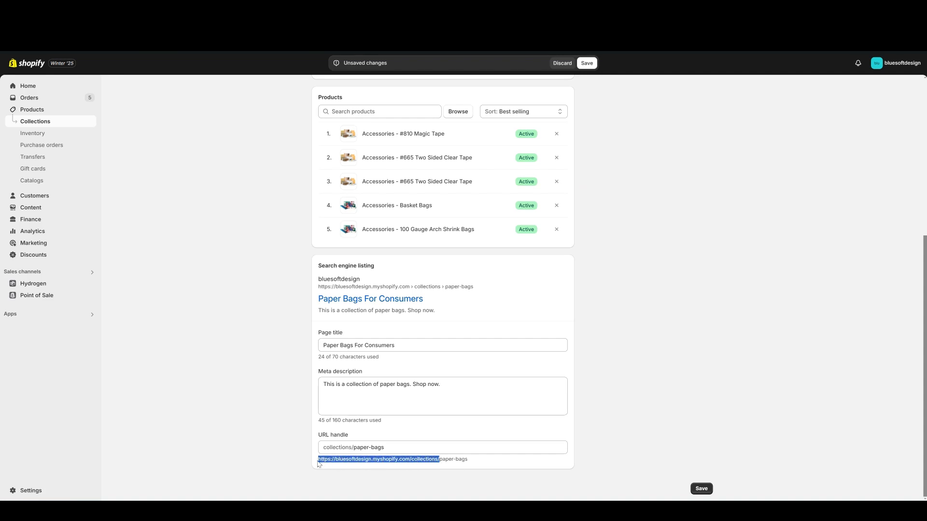
{"action": "left_click", "coordinate": [417, 463]}
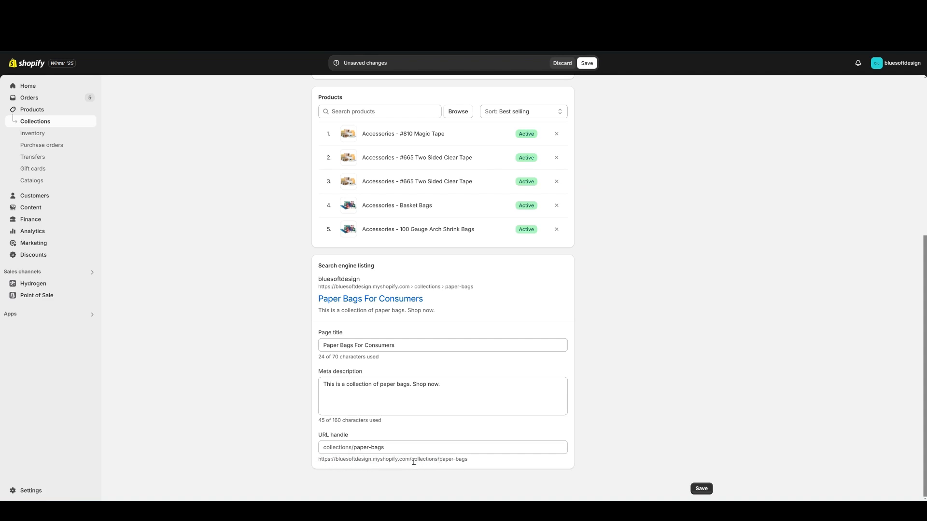
{"action": "left_click_drag", "start_coordinate": [409, 461], "coordinate": [300, 468]}
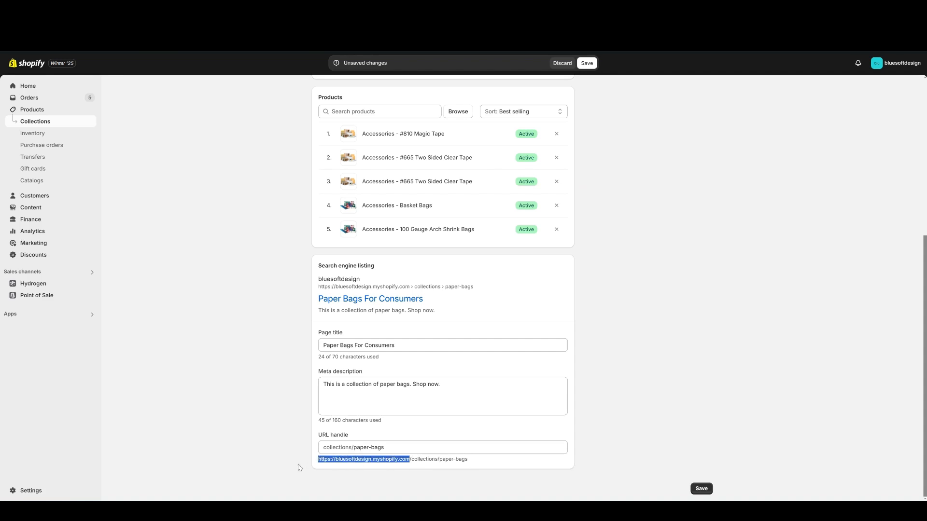
{"action": "left_click", "coordinate": [415, 461]}
{"action": "double_click", "coordinate": [424, 461]}
{"action": "left_click", "coordinate": [441, 461]}
{"action": "left_click_drag", "start_coordinate": [438, 461], "coordinate": [311, 459]}
{"action": "left_click", "coordinate": [477, 460]}
{"action": "left_click_drag", "start_coordinate": [468, 460], "coordinate": [441, 462]}
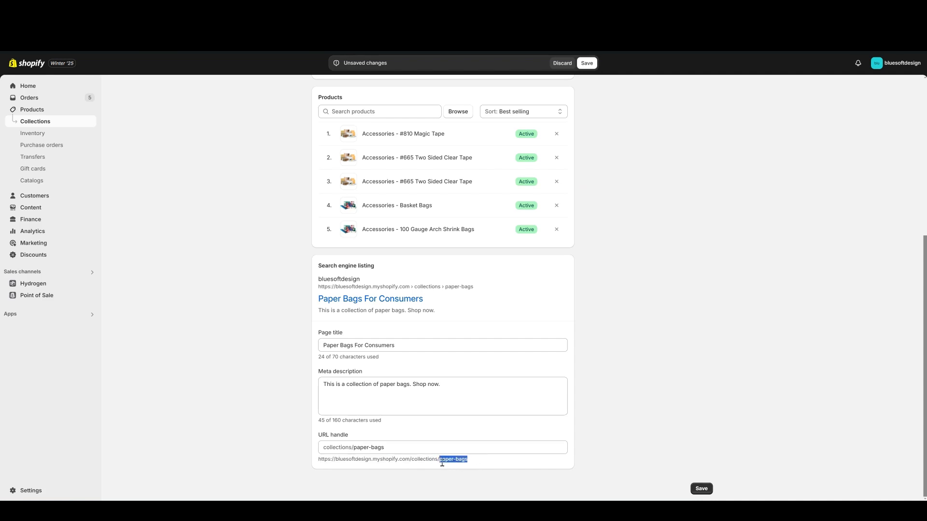
{"action": "left_click_drag", "start_coordinate": [441, 463], "coordinate": [475, 465]}
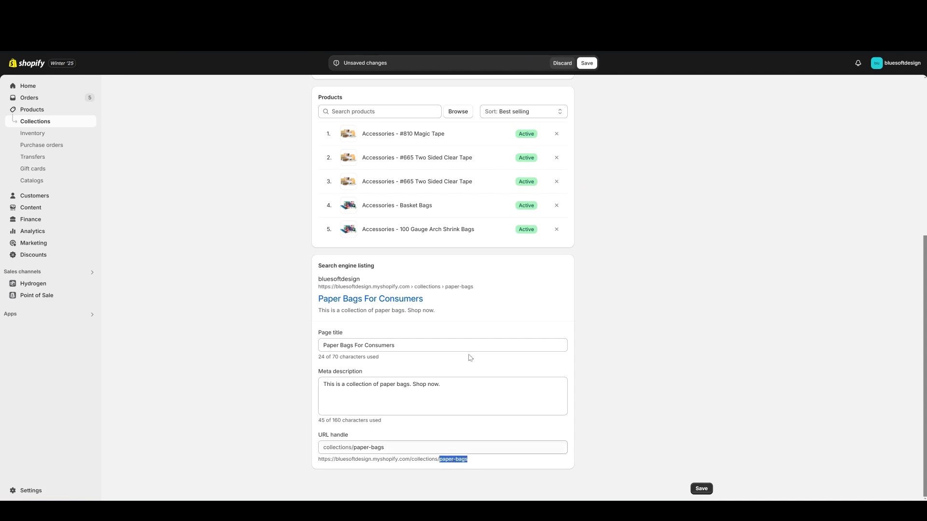
Examine the editable part of the collection's URL handle.
{"action": "left_click_drag", "start_coordinate": [401, 448], "coordinate": [356, 452]}
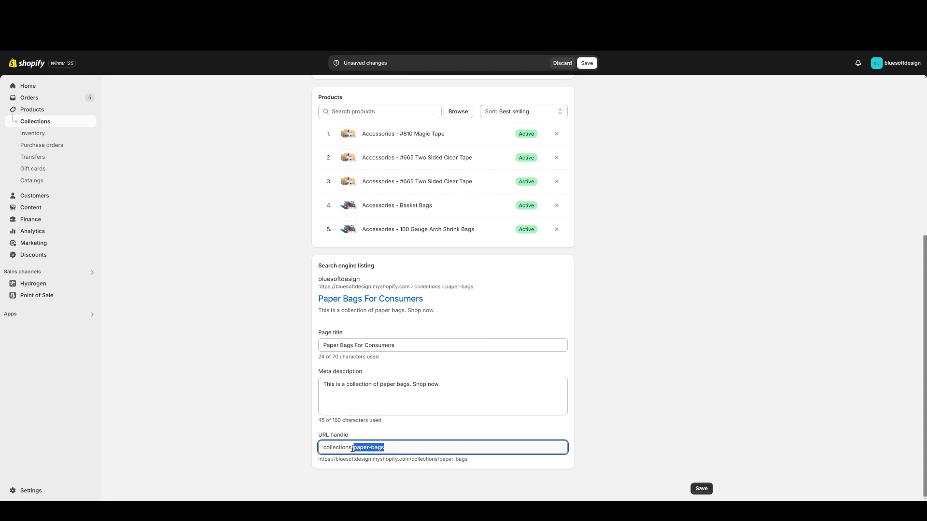
{"action": "left_click_drag", "start_coordinate": [353, 449], "coordinate": [392, 446]}
{"action": "left_click_drag", "start_coordinate": [370, 450], "coordinate": [372, 453]}
{"action": "double_click", "coordinate": [357, 450]}
{"action": "left_click", "coordinate": [395, 451]}
{"action": "left_click_drag", "start_coordinate": [395, 452], "coordinate": [361, 458]}
{"action": "key", "text": "Right"}
Review the sales channel selection for publishing the collection and leave it without saving any change.
{"action": "scroll", "coordinate": [404, 455], "scroll_direction": "up", "scroll_amount": 5}
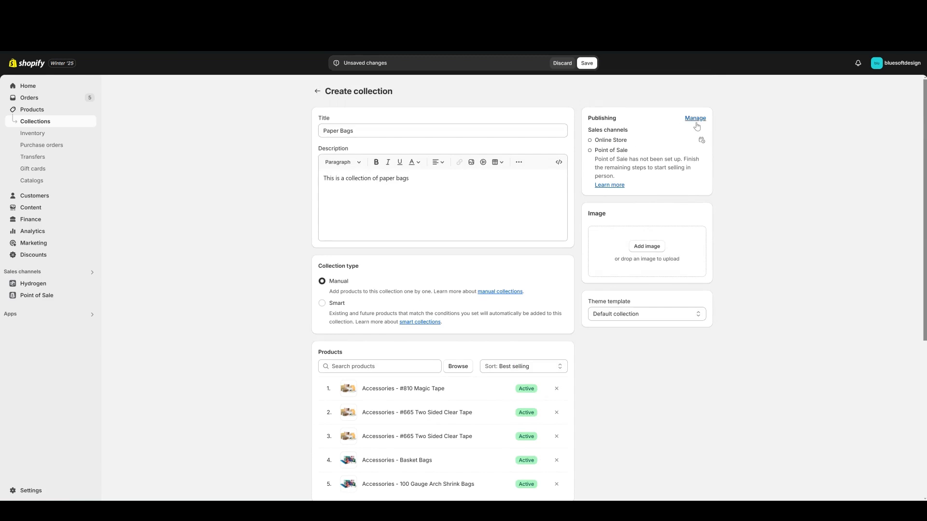
{"action": "left_click", "coordinate": [695, 119]}
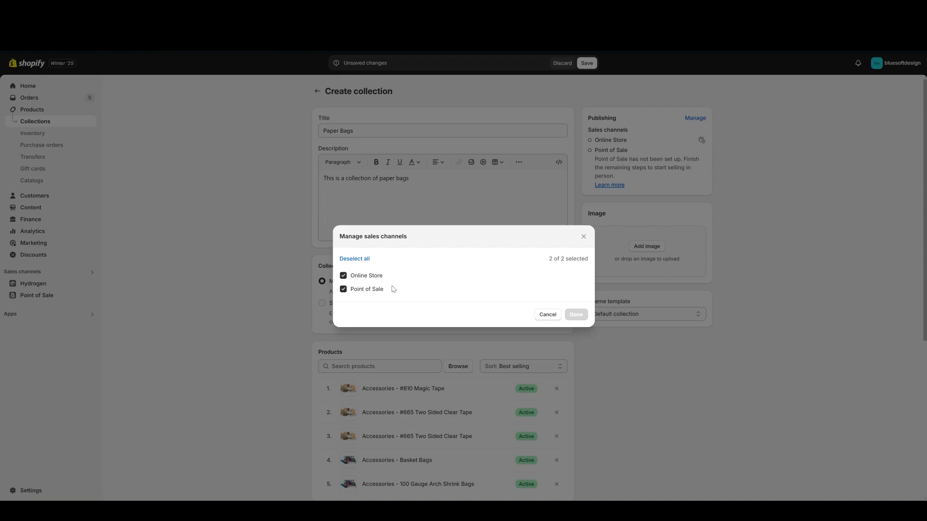
{"action": "left_click", "coordinate": [363, 293]}
{"action": "left_click", "coordinate": [363, 290]}
{"action": "left_click", "coordinate": [548, 314]}
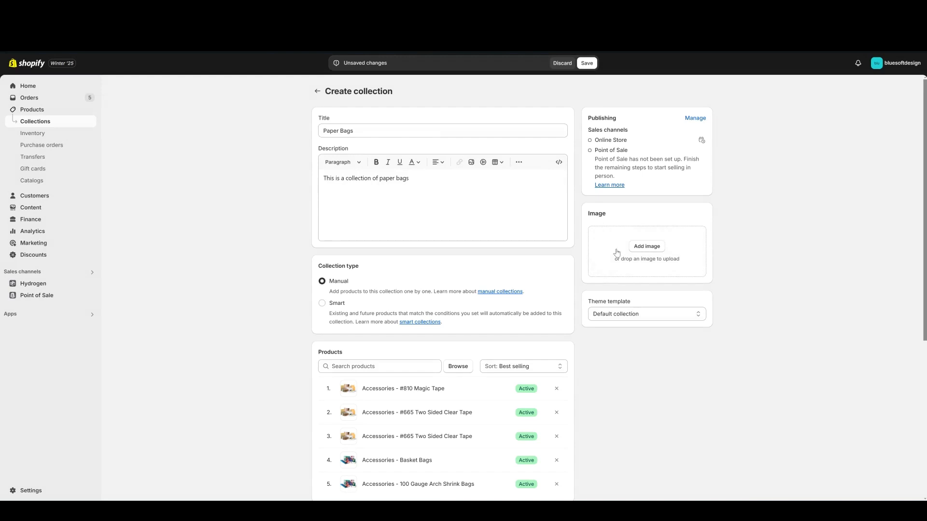
Set the existing Matte_Laminated bags picture as the collection image and check the available theme templates.
{"action": "left_click", "coordinate": [654, 251]}
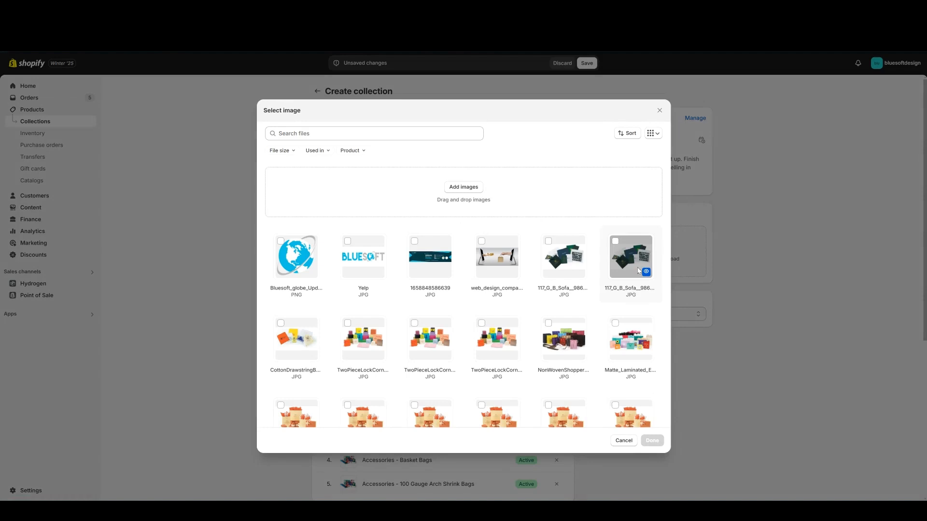
{"action": "left_click", "coordinate": [624, 328]}
{"action": "left_click", "coordinate": [652, 441]}
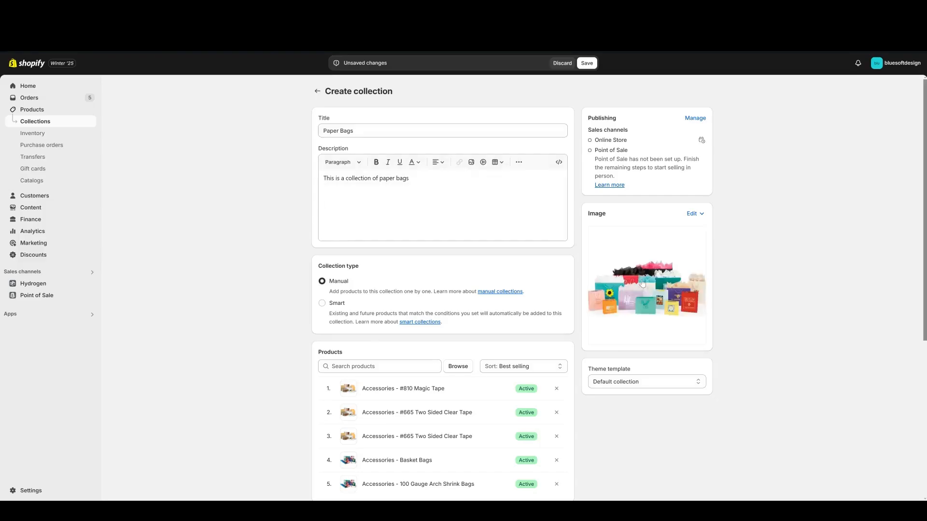
{"action": "left_click", "coordinate": [650, 384]}
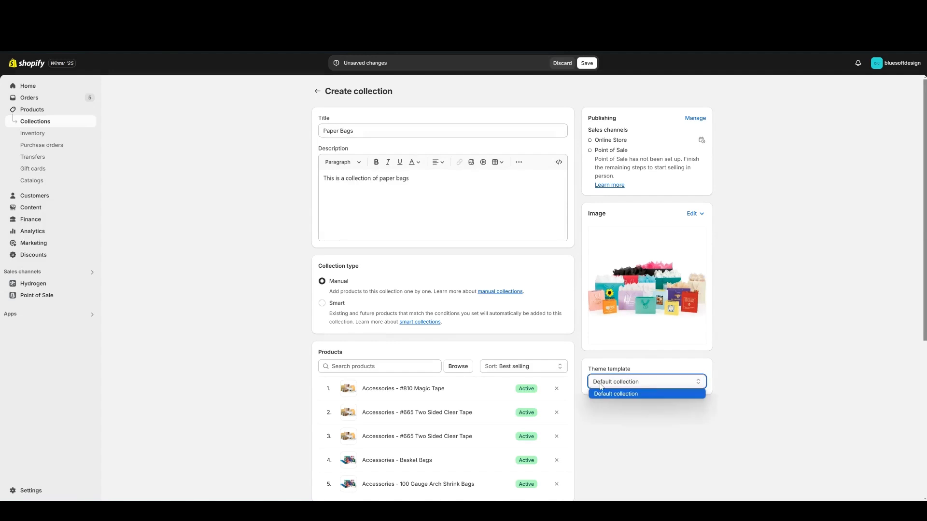
{"action": "left_click_drag", "start_coordinate": [594, 367], "coordinate": [660, 374]}
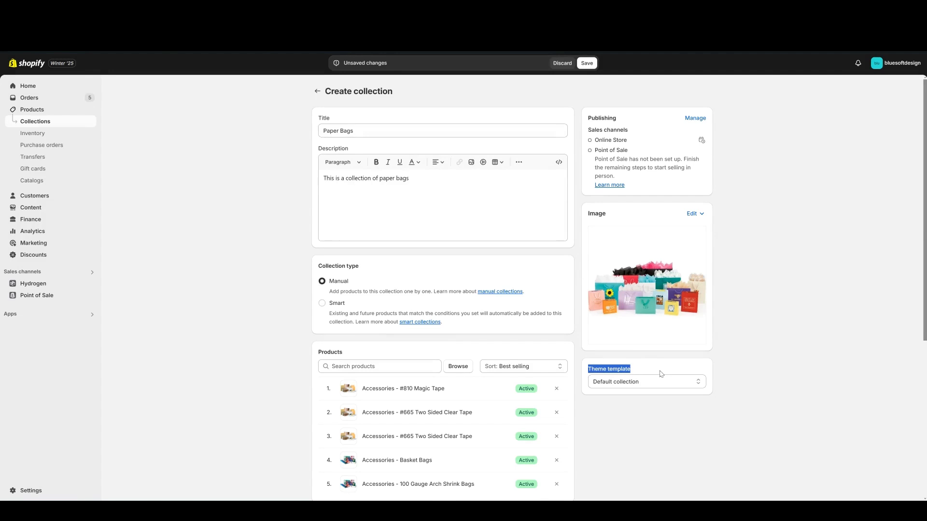
Check which theme templates are available for the collection.
{"action": "left_click", "coordinate": [660, 383]}
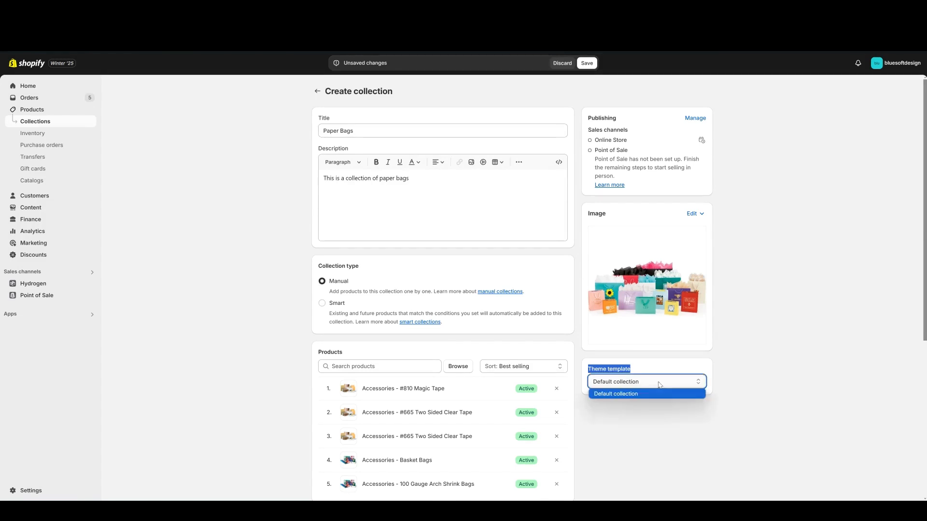
{"action": "left_click", "coordinate": [599, 379]}
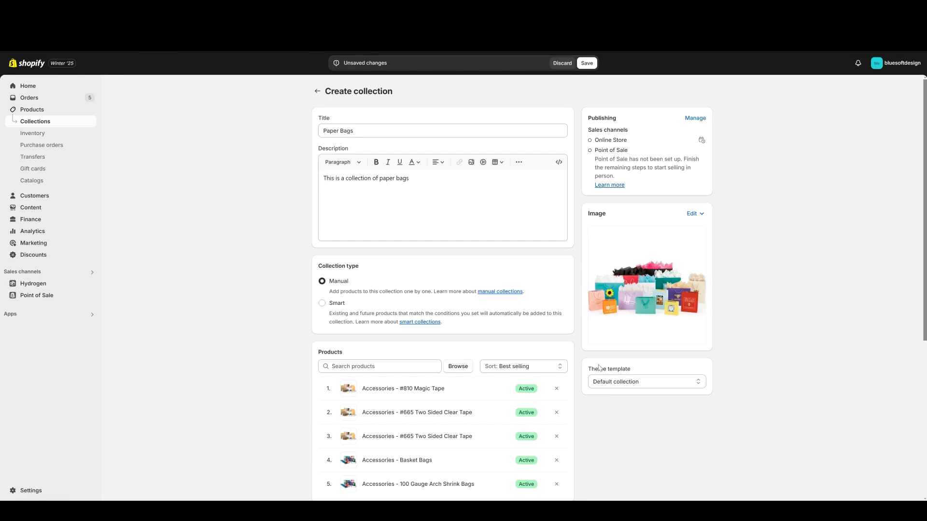
{"action": "left_click", "coordinate": [658, 383]}
{"action": "left_click", "coordinate": [658, 425]}
{"action": "left_click", "coordinate": [647, 382]}
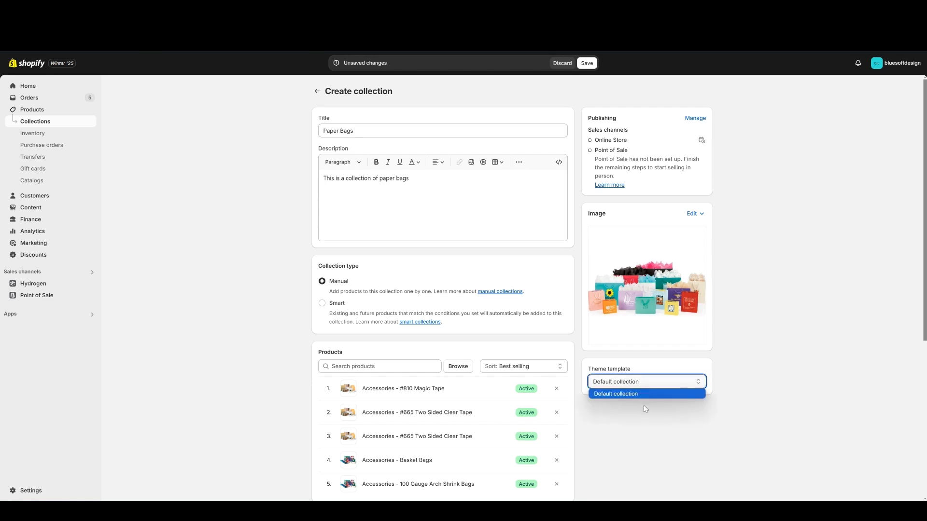
{"action": "left_click", "coordinate": [645, 408]}
{"action": "left_click", "coordinate": [640, 385]}
{"action": "left_click", "coordinate": [640, 385]}
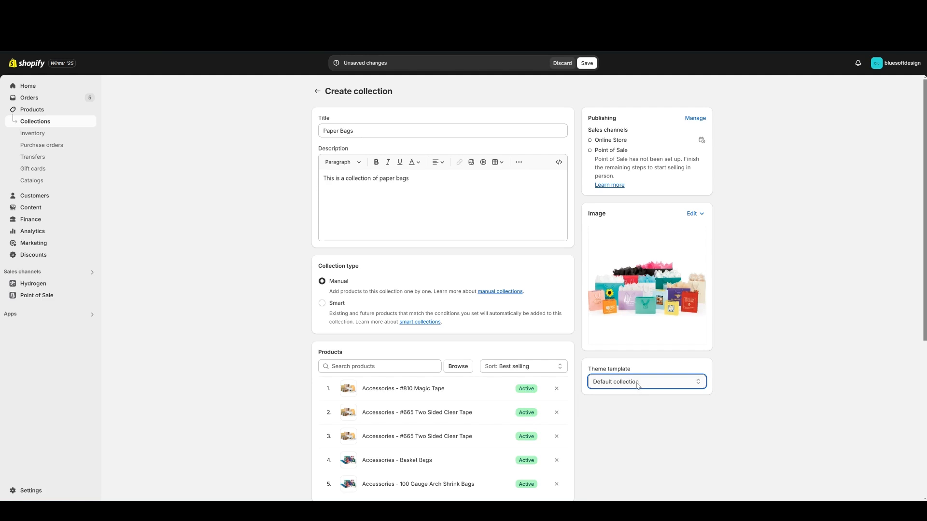
{"action": "left_click", "coordinate": [638, 385]}
{"action": "left_click", "coordinate": [636, 409]}
Save the new Paper Bags collection and view it on the online store.
{"action": "scroll", "coordinate": [642, 425], "scroll_direction": "down", "scroll_amount": 5}
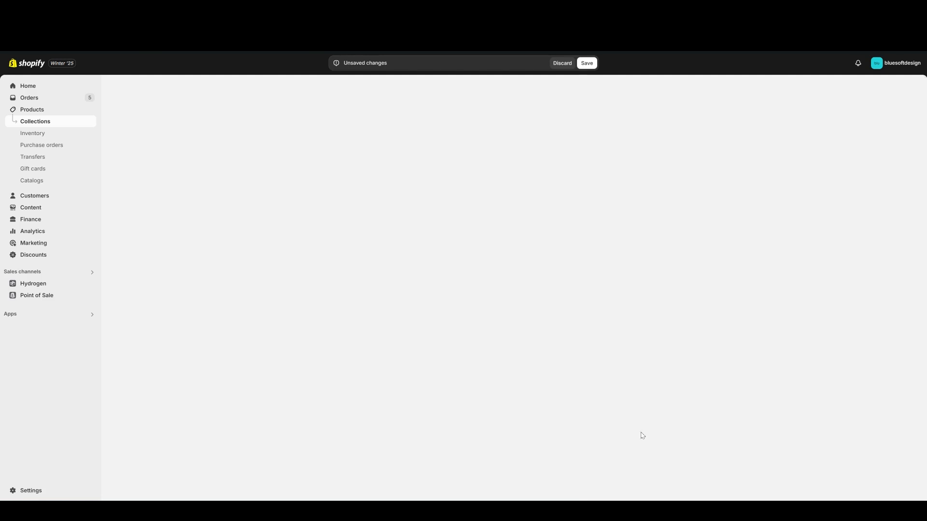
{"action": "scroll", "coordinate": [610, 399], "scroll_direction": "up", "scroll_amount": 5}
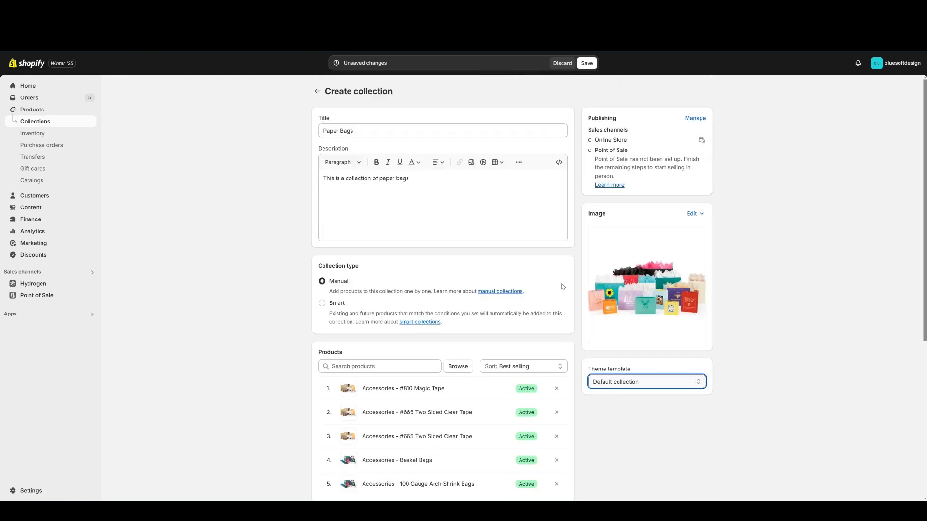
{"action": "scroll", "coordinate": [625, 252], "scroll_direction": "down", "scroll_amount": 5}
{"action": "left_click", "coordinate": [704, 489]}
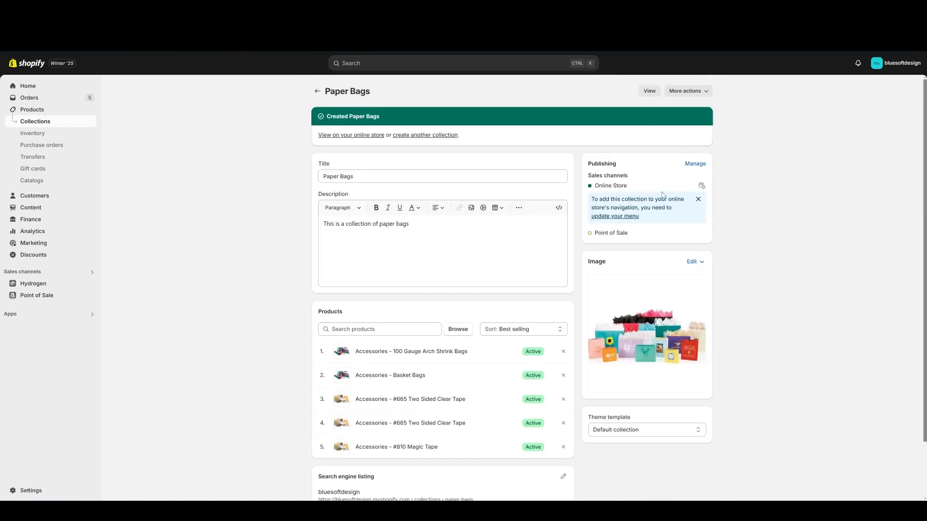
{"action": "left_click", "coordinate": [647, 92]}
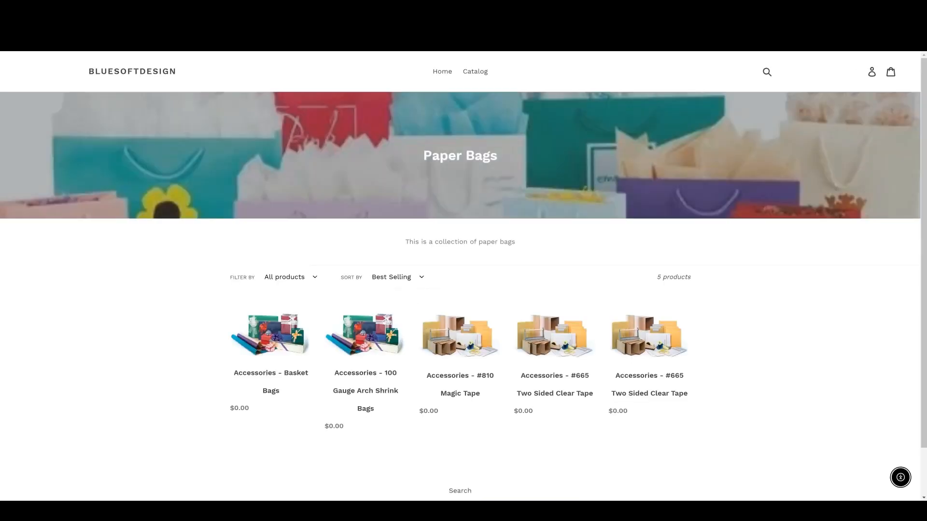
Compare the product sort options in the collection's admin page with those on its storefront page.
{"action": "key", "text": "ctrl+shift+Tab"}
{"action": "scroll", "coordinate": [325, 210], "scroll_direction": "down", "scroll_amount": 2}
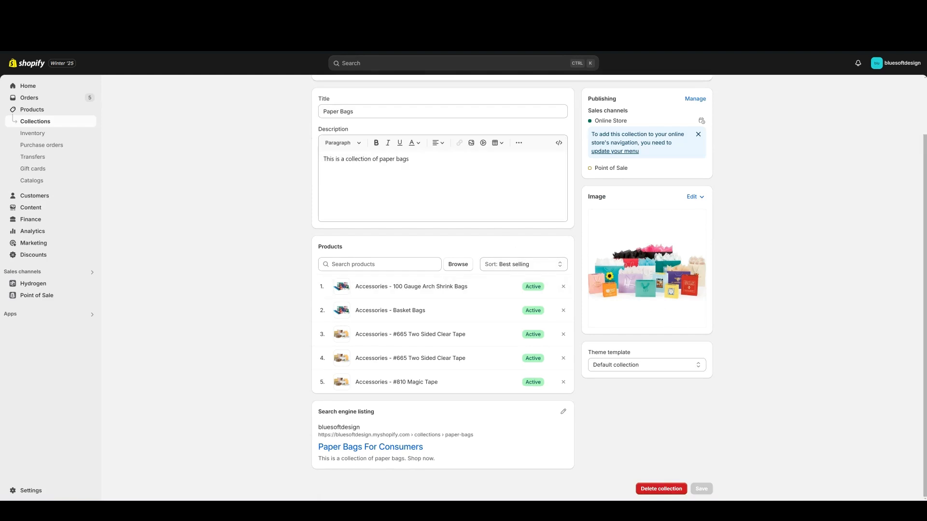
{"action": "left_click", "coordinate": [533, 265]}
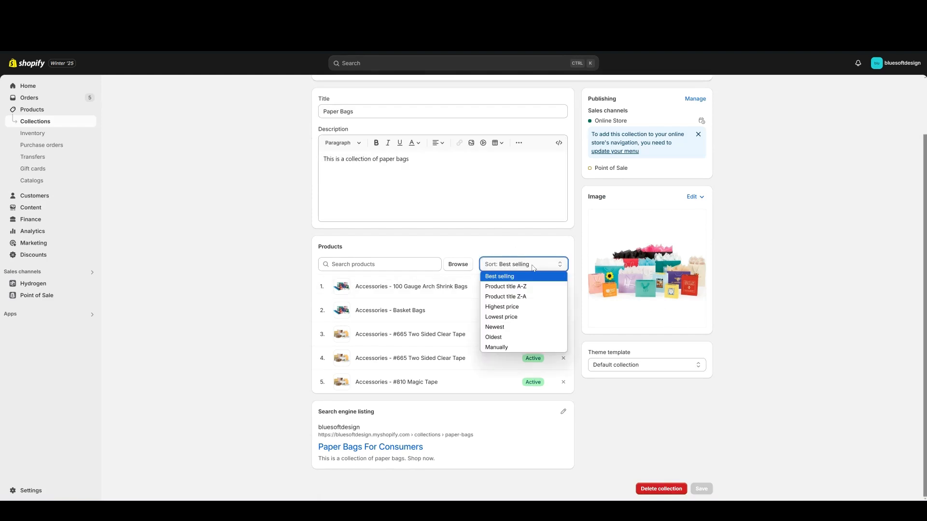
{"action": "left_click", "coordinate": [533, 269]}
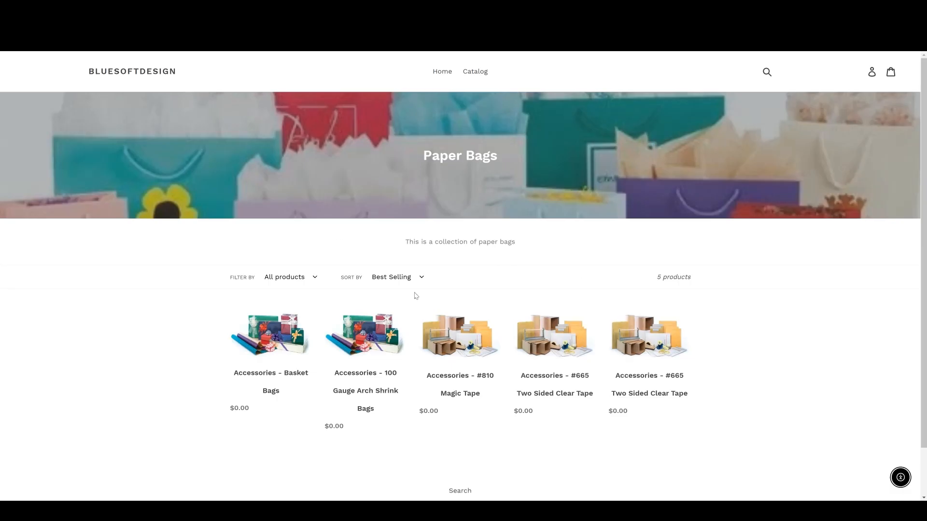
{"action": "left_click", "coordinate": [393, 279]}
{"action": "left_click", "coordinate": [393, 279]}
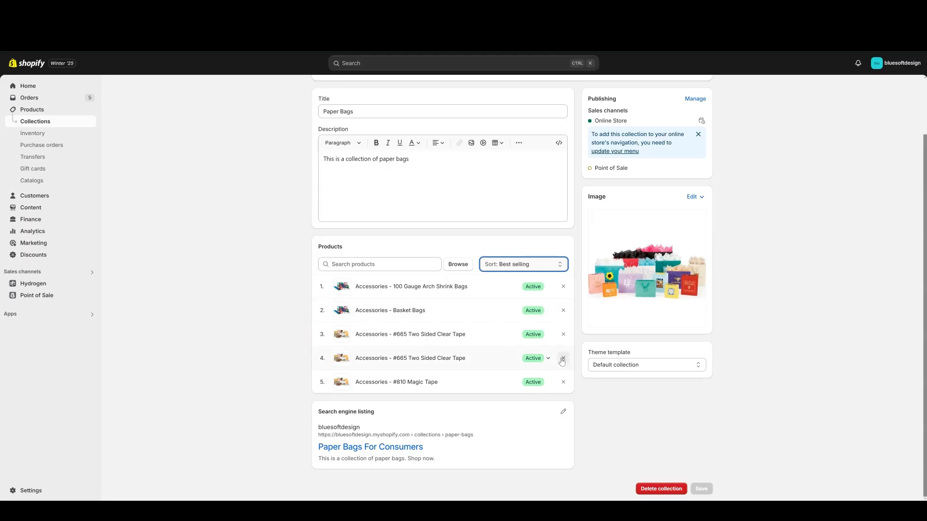
Sort the collection's products by Product title A-Z.
{"action": "left_click", "coordinate": [552, 267]}
{"action": "left_click", "coordinate": [549, 288]}
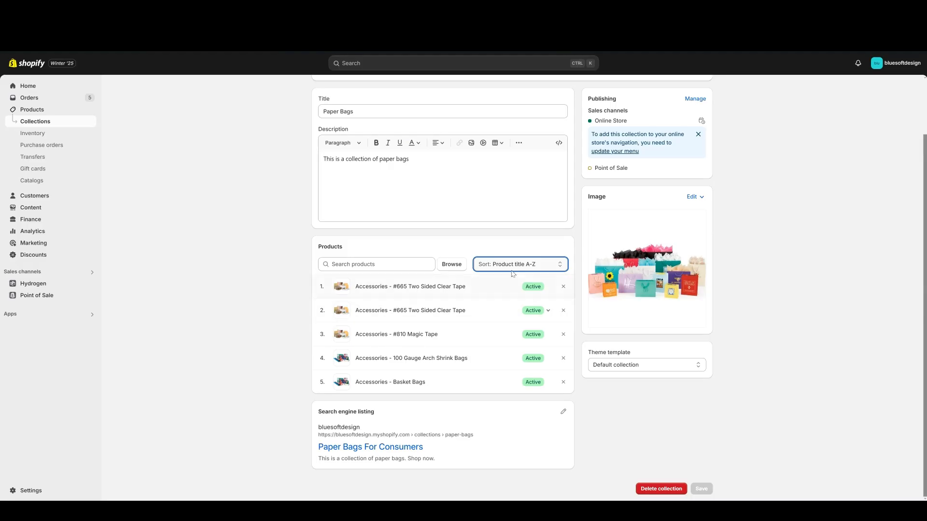
Switch the product sorting to Manually and move Accessories - #810 Magic Tape to the end of the list.
{"action": "left_click", "coordinate": [512, 264]}
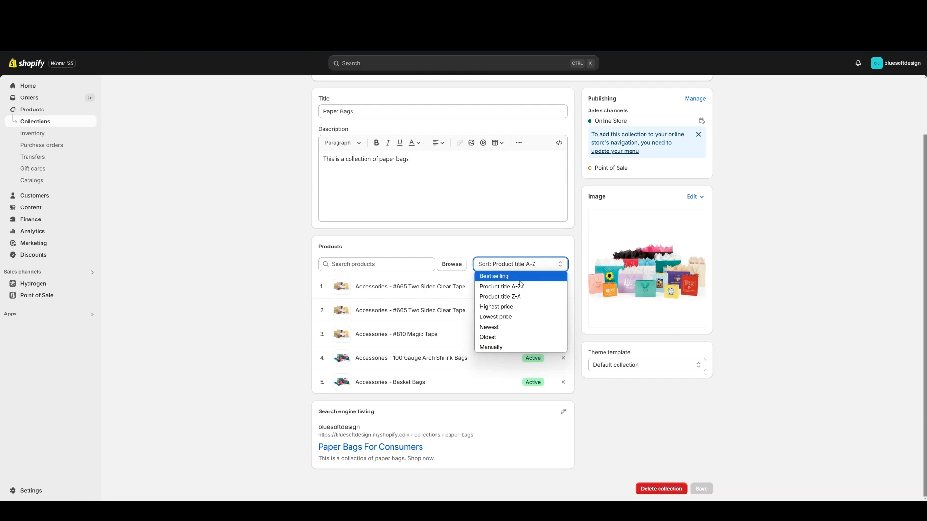
{"action": "left_click", "coordinate": [517, 347]}
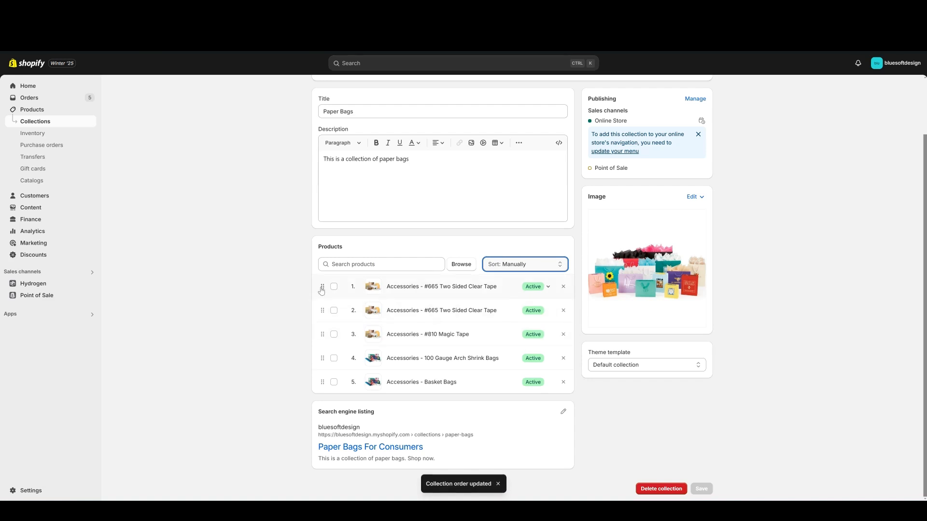
{"action": "left_click_drag", "start_coordinate": [325, 287], "coordinate": [325, 382]}
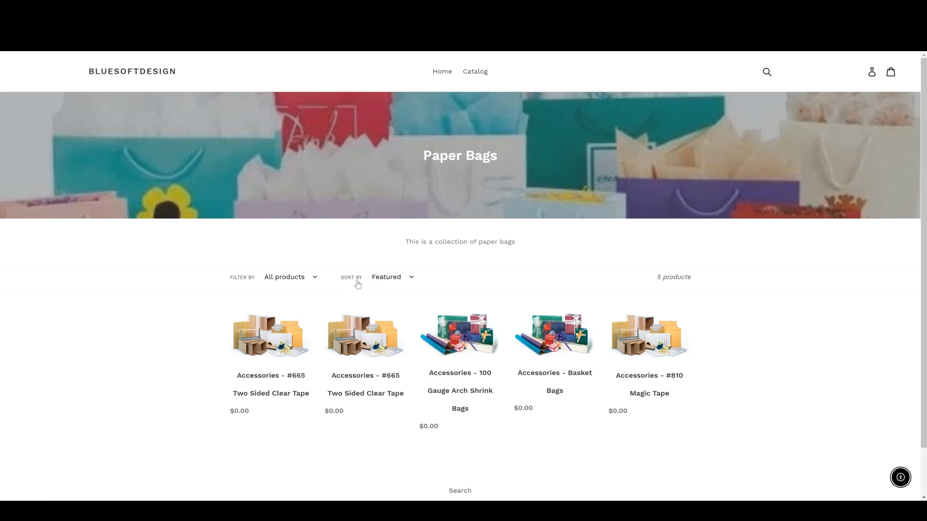
Review the sort options on the storefront collection page and the additional actions available for the collection in the admin.
{"action": "left_click", "coordinate": [404, 282]}
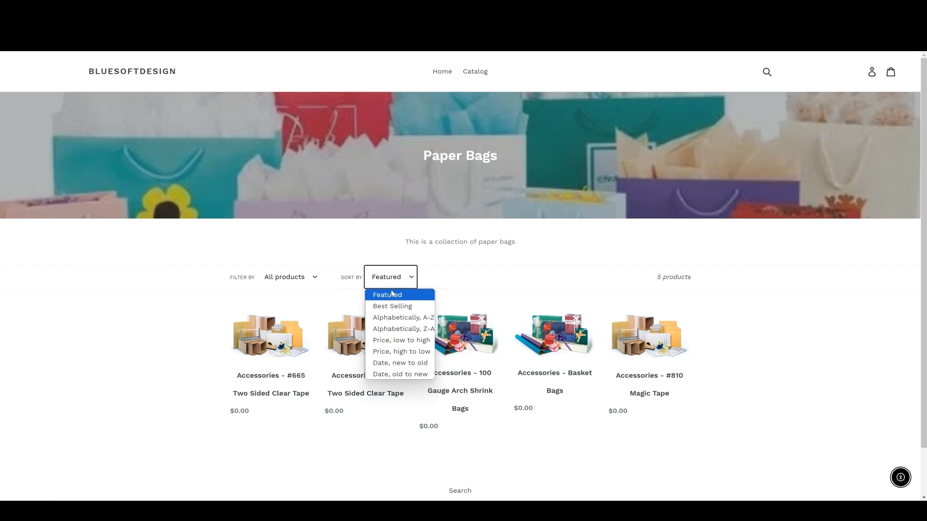
{"action": "left_click", "coordinate": [462, 276]}
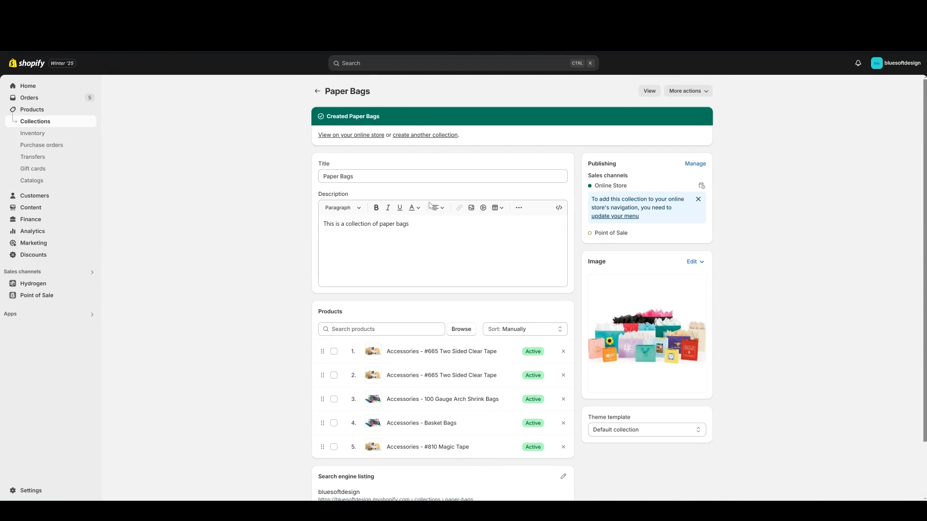
{"action": "left_click", "coordinate": [679, 91]}
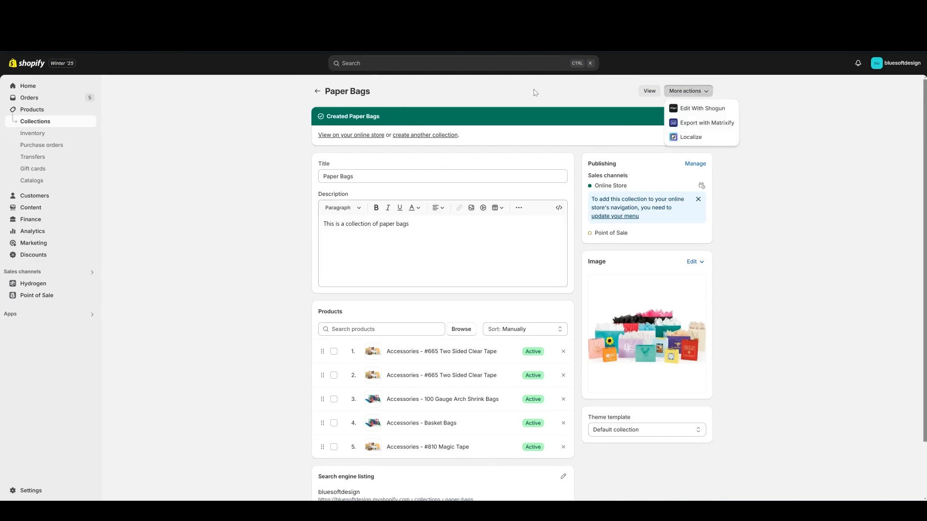
{"action": "left_click", "coordinate": [519, 93]}
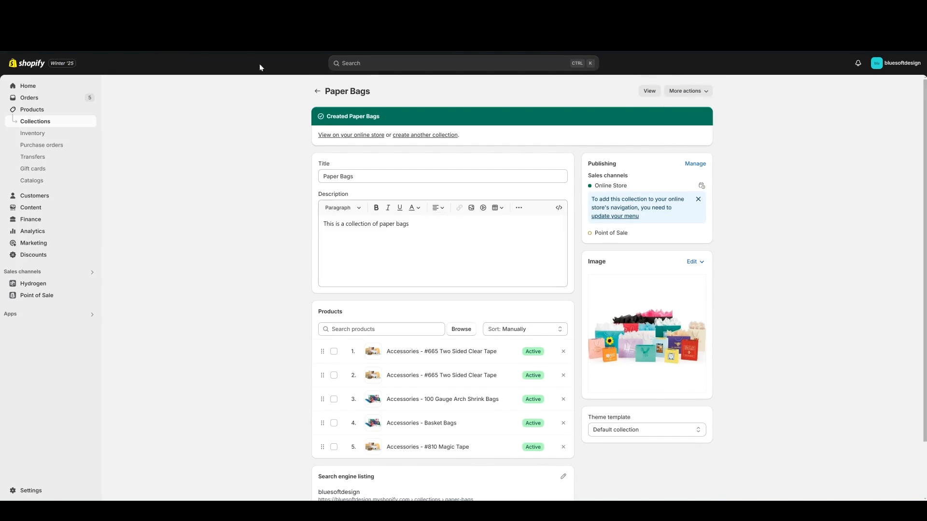
Start another collection titled "Paper Bags" and set its collection type to Smart.
{"action": "left_click", "coordinate": [319, 92]}
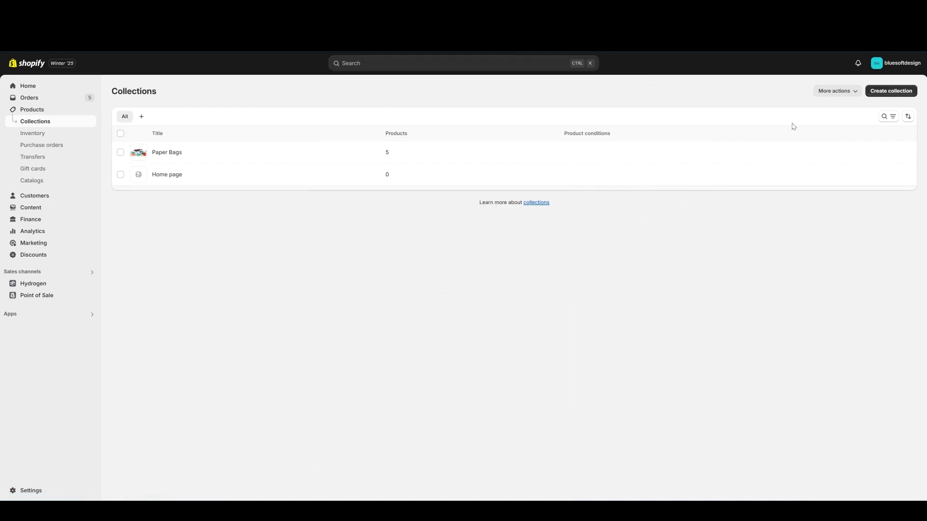
{"action": "left_click", "coordinate": [894, 92]}
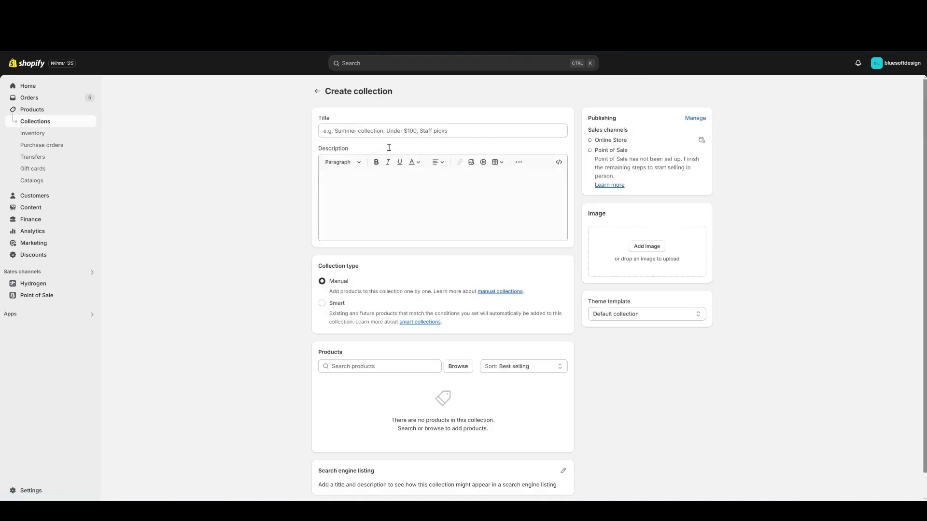
{"action": "left_click", "coordinate": [388, 132]}
{"action": "type", "text": "Paper Bags"}
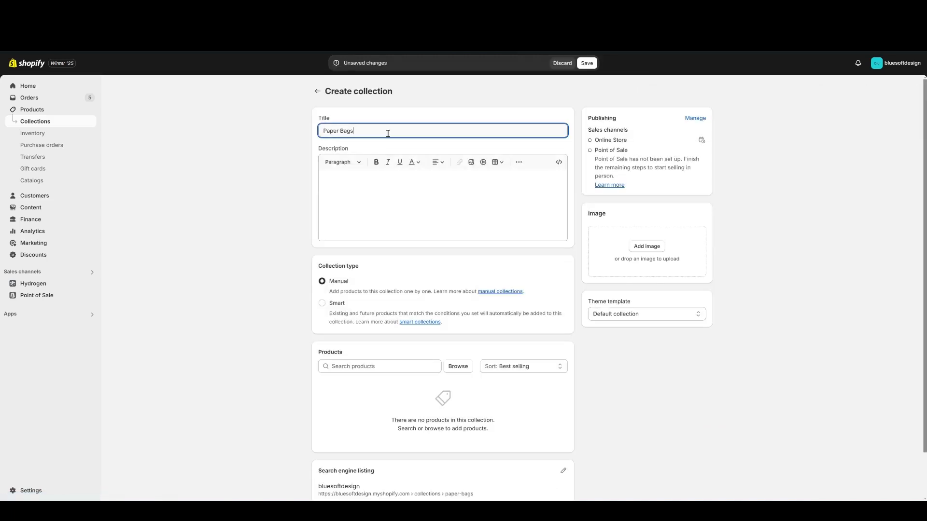
{"action": "left_click", "coordinate": [322, 304]}
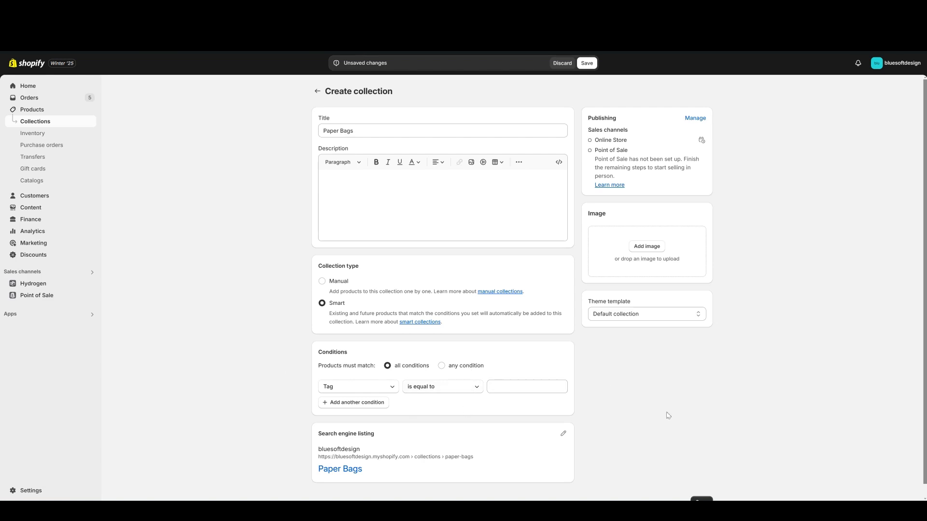
Set the smart collection's condition to title contains "Bag" and save the collection.
{"action": "left_click", "coordinate": [388, 386]}
{"action": "left_click", "coordinate": [343, 231]}
{"action": "left_click", "coordinate": [530, 389]}
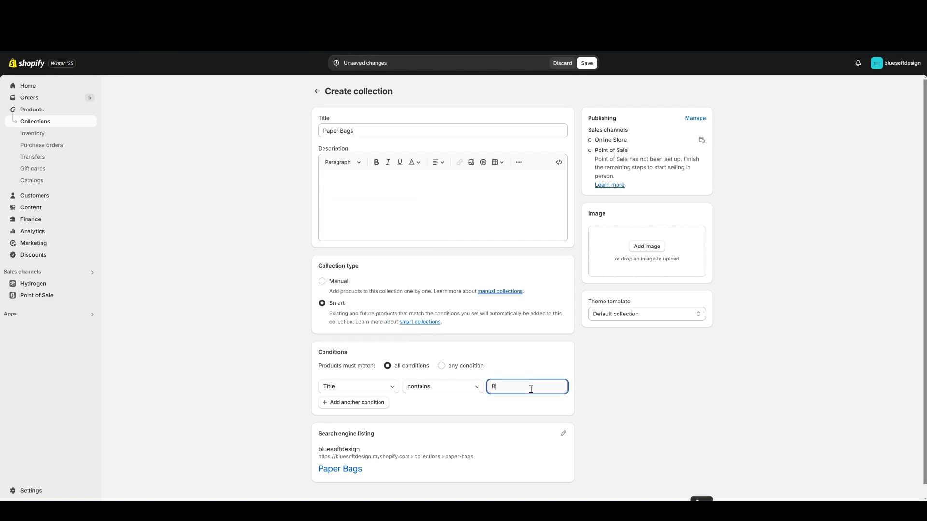
{"action": "scroll", "coordinate": [599, 395], "scroll_direction": "down", "scroll_amount": 2}
{"action": "left_click", "coordinate": [703, 489]}
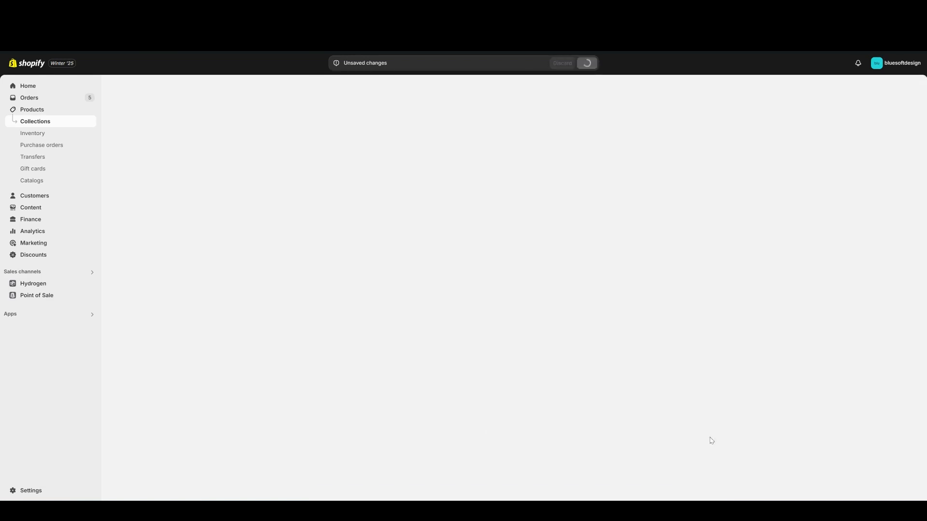
Review the product fields a smart collection condition can be based on, leaving the condition as it is.
{"action": "left_click", "coordinate": [353, 351]}
{"action": "left_click", "coordinate": [354, 353]}
{"action": "left_click", "coordinate": [520, 347]}
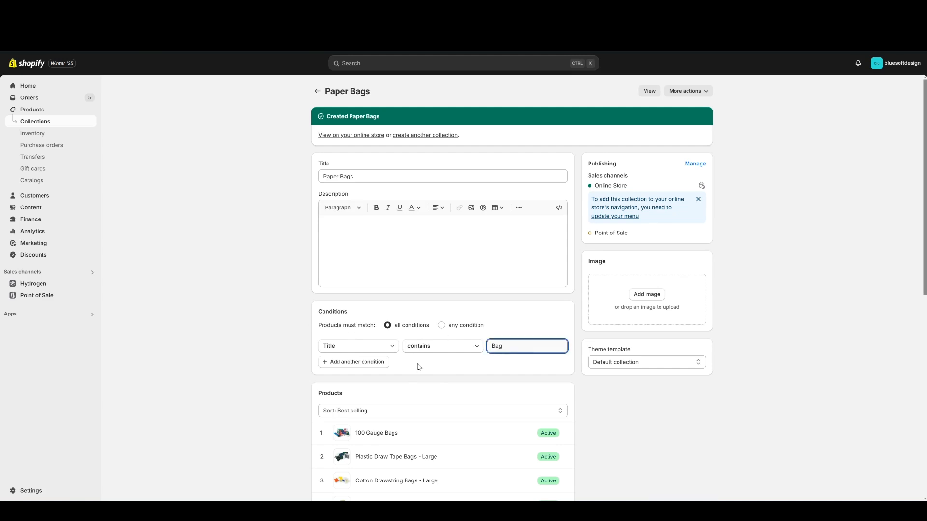
{"action": "left_click", "coordinate": [363, 354]}
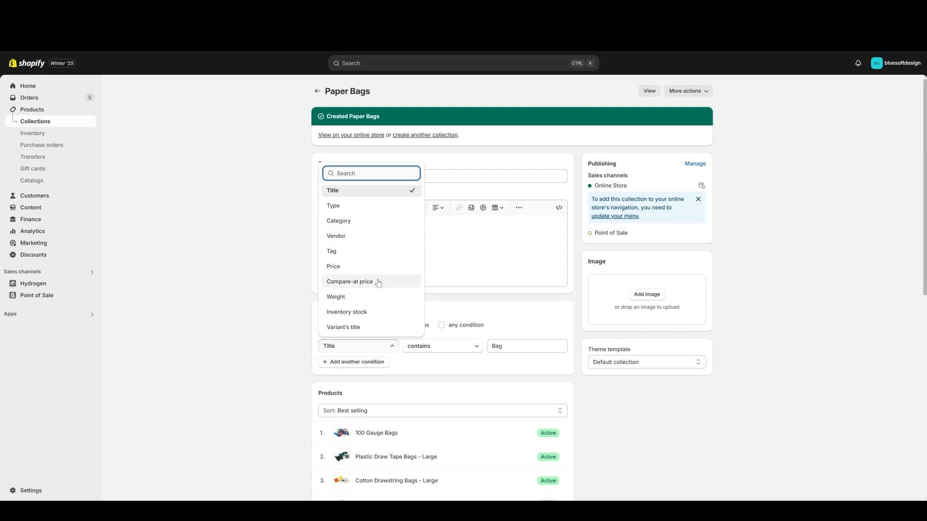
{"action": "left_click", "coordinate": [271, 307]}
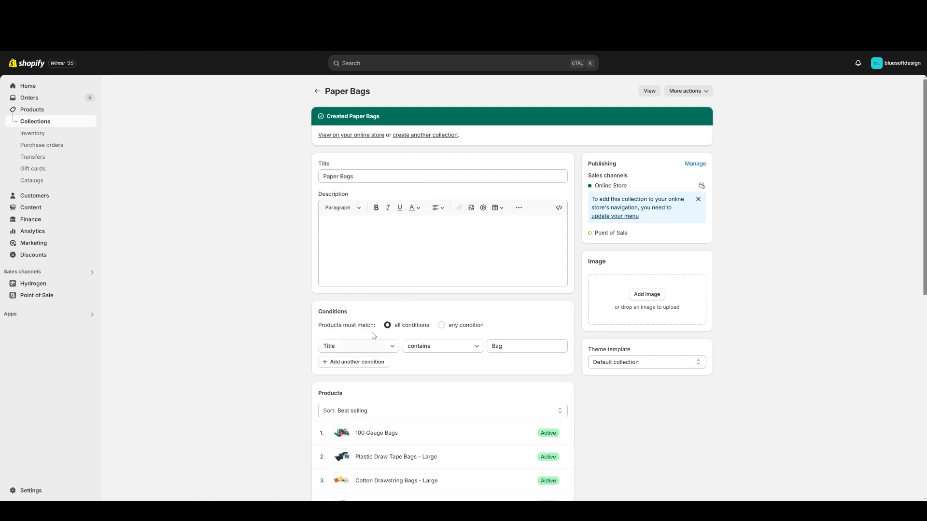
Add a second condition requiring the title to contain "Large", save the collection and reload its page.
{"action": "scroll", "coordinate": [381, 293], "scroll_direction": "down", "scroll_amount": 1}
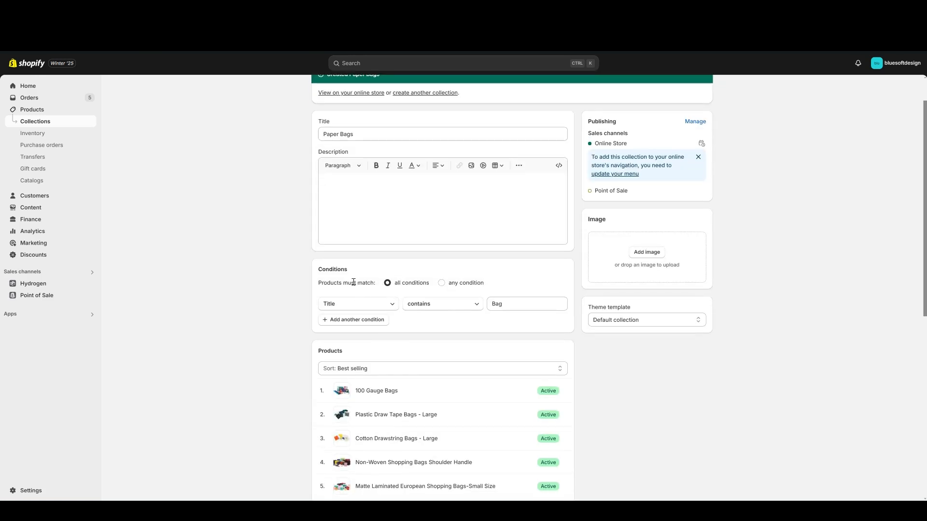
{"action": "scroll", "coordinate": [507, 321], "scroll_direction": "down", "scroll_amount": 2}
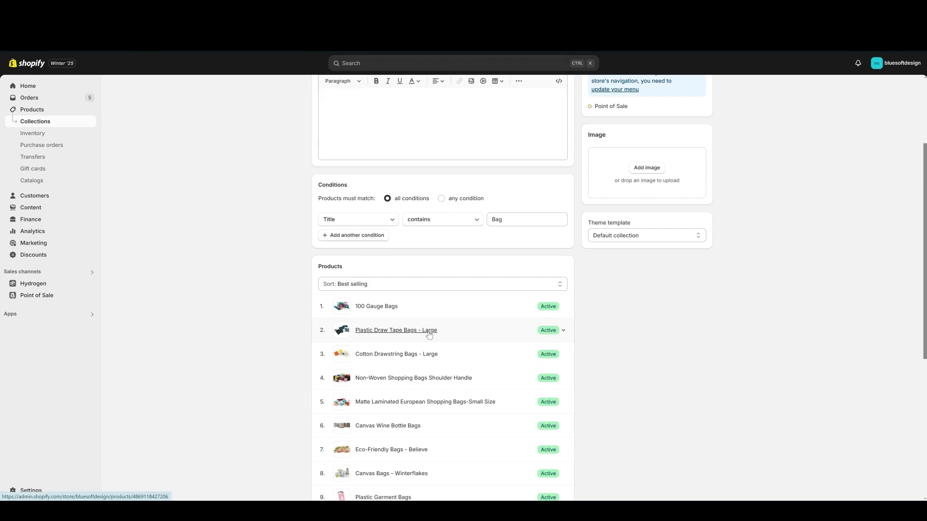
{"action": "left_click", "coordinate": [370, 238]}
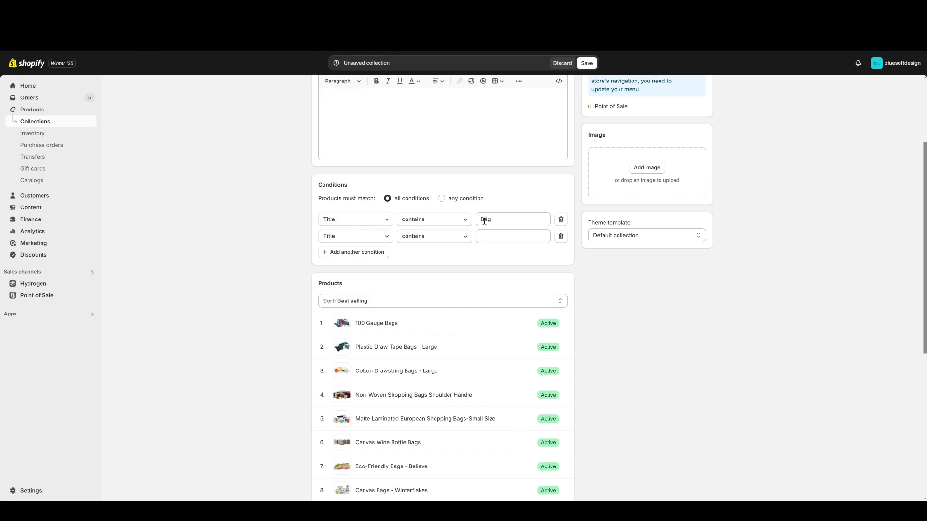
{"action": "left_click", "coordinate": [502, 233]}
{"action": "type", "text": "Large"}
{"action": "left_click", "coordinate": [586, 63]}
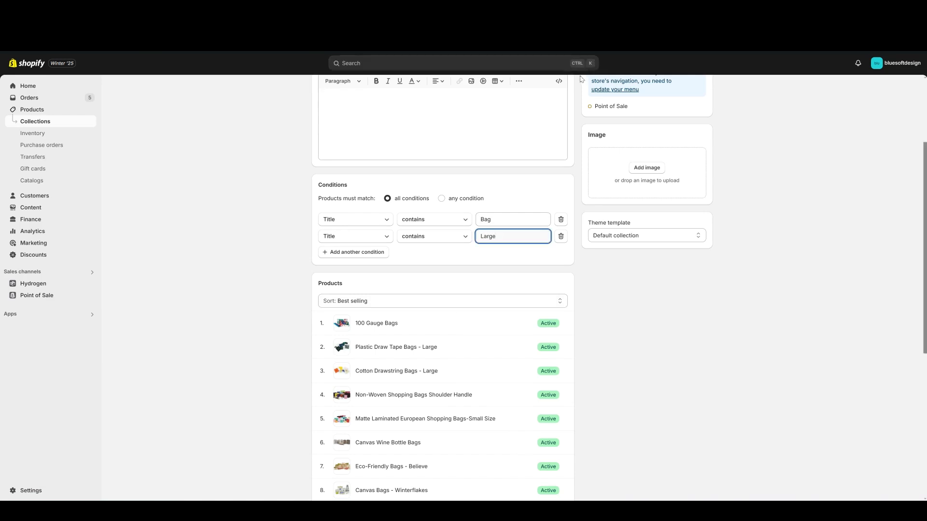
{"action": "scroll", "coordinate": [143, 125], "scroll_direction": "down", "scroll_amount": 10}
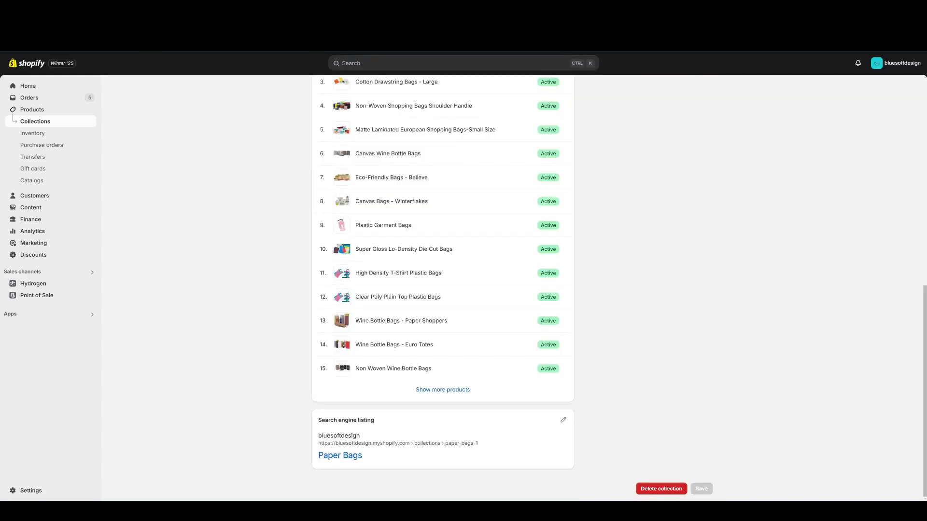
{"action": "key", "text": "F5"}
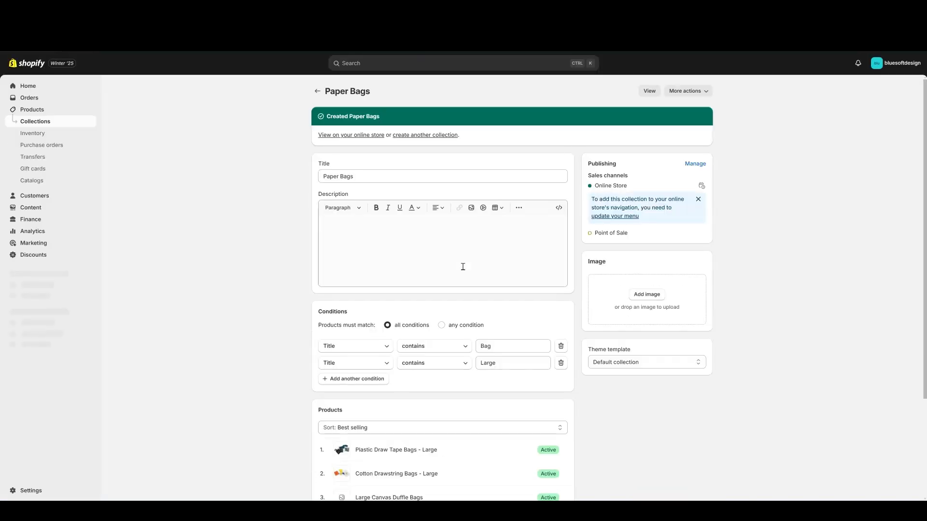
Set the smart collection to include products that match any condition instead of all conditions, and save it.
{"action": "scroll", "coordinate": [463, 268], "scroll_direction": "down", "scroll_amount": 4}
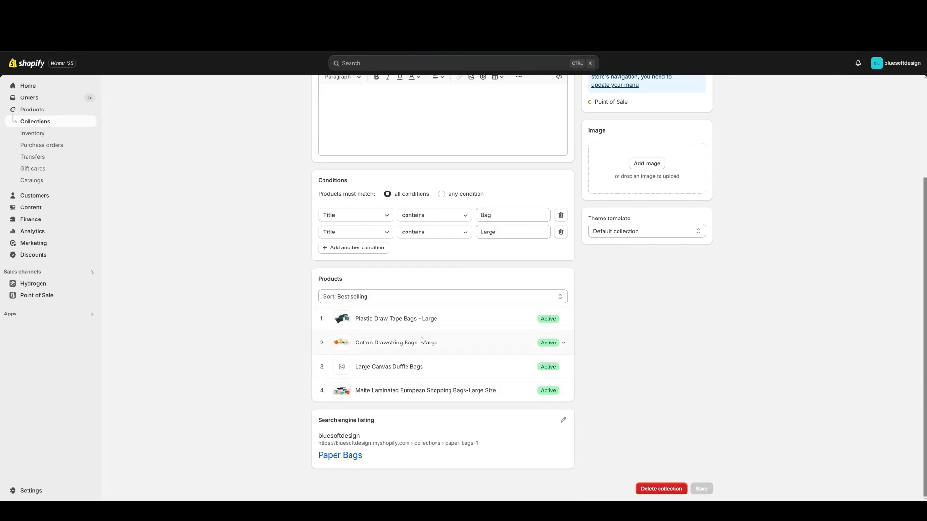
{"action": "scroll", "coordinate": [420, 342], "scroll_direction": "up", "scroll_amount": 3}
{"action": "scroll", "coordinate": [478, 272], "scroll_direction": "down", "scroll_amount": 3}
{"action": "left_click", "coordinate": [442, 195]}
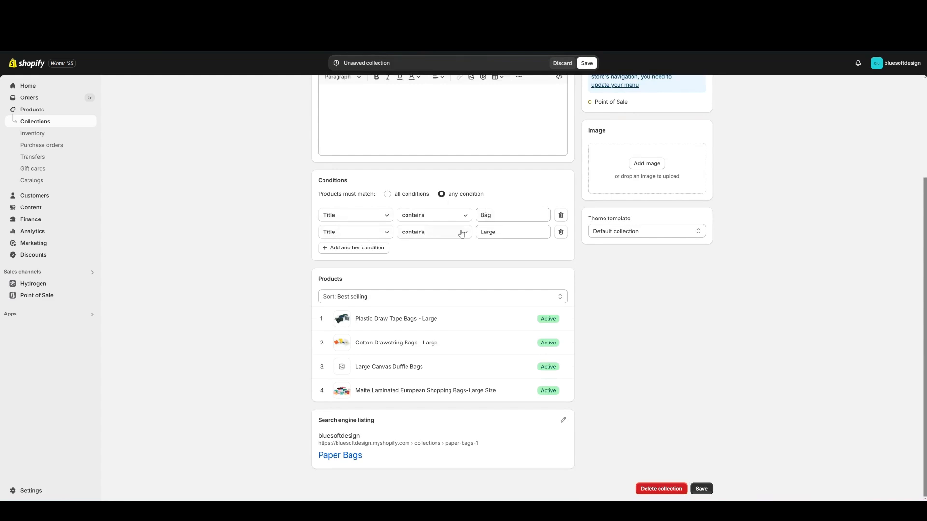
{"action": "left_click", "coordinate": [701, 489]}
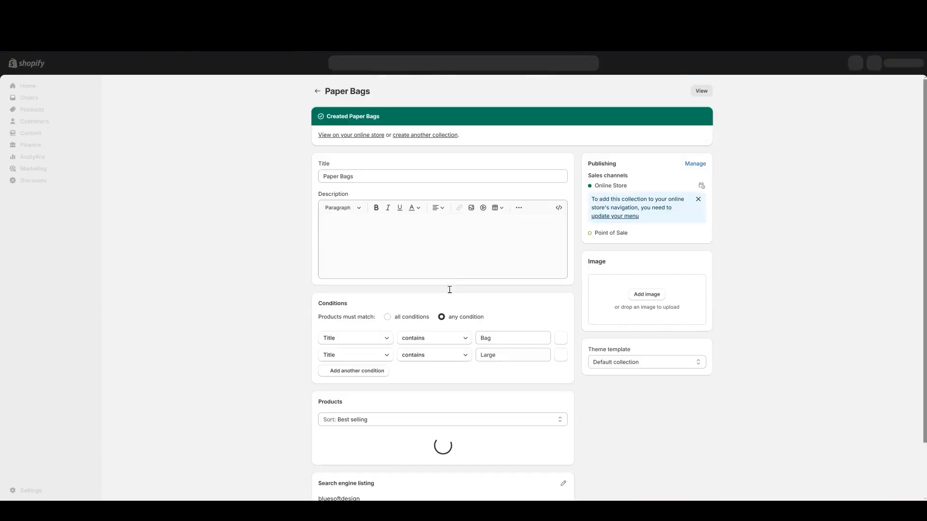
Check which products the any-condition rule brings into the smart collection, and return to the collections list.
{"action": "scroll", "coordinate": [450, 338], "scroll_direction": "down", "scroll_amount": 9}
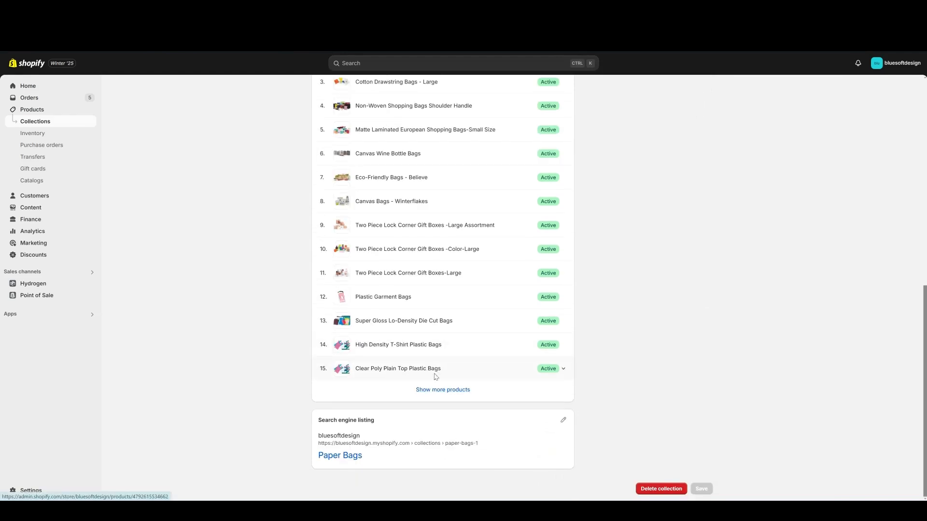
{"action": "scroll", "coordinate": [495, 188], "scroll_direction": "up", "scroll_amount": 1}
{"action": "scroll", "coordinate": [497, 193], "scroll_direction": "up", "scroll_amount": 6}
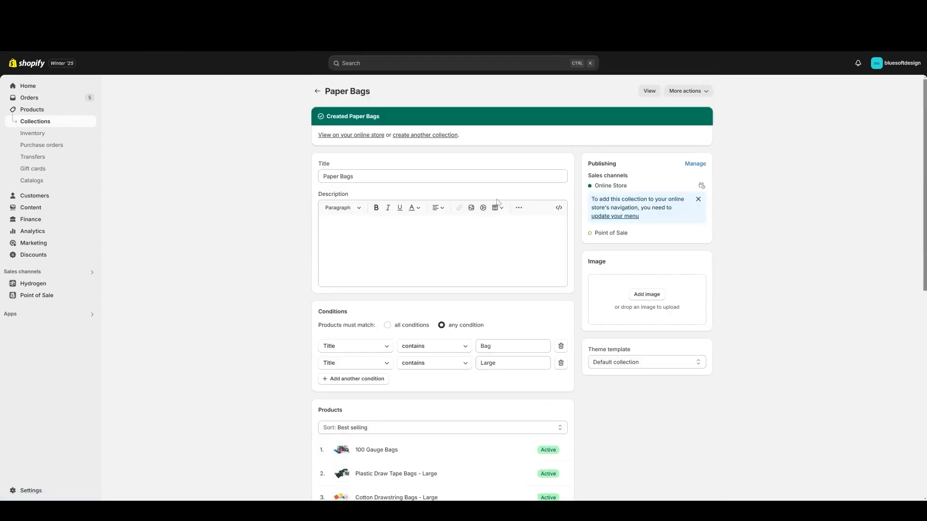
{"action": "scroll", "coordinate": [502, 207], "scroll_direction": "down", "scroll_amount": 4}
{"action": "scroll", "coordinate": [511, 208], "scroll_direction": "up", "scroll_amount": 4}
{"action": "left_click", "coordinate": [317, 93]}
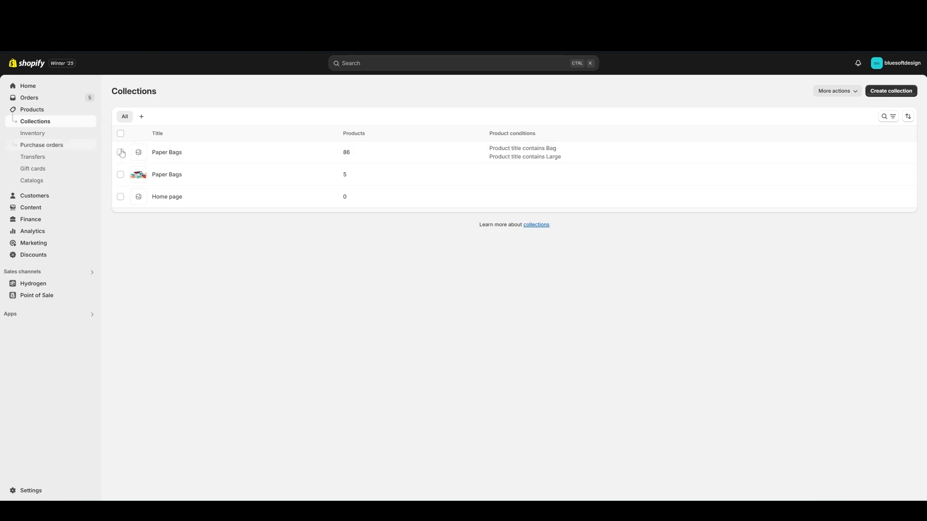
Reopen the smart "Paper Bags" collection from the collections list and review its conditions and product list.
{"action": "left_click", "coordinate": [161, 153]}
{"action": "scroll", "coordinate": [443, 260], "scroll_direction": "down", "scroll_amount": 7}
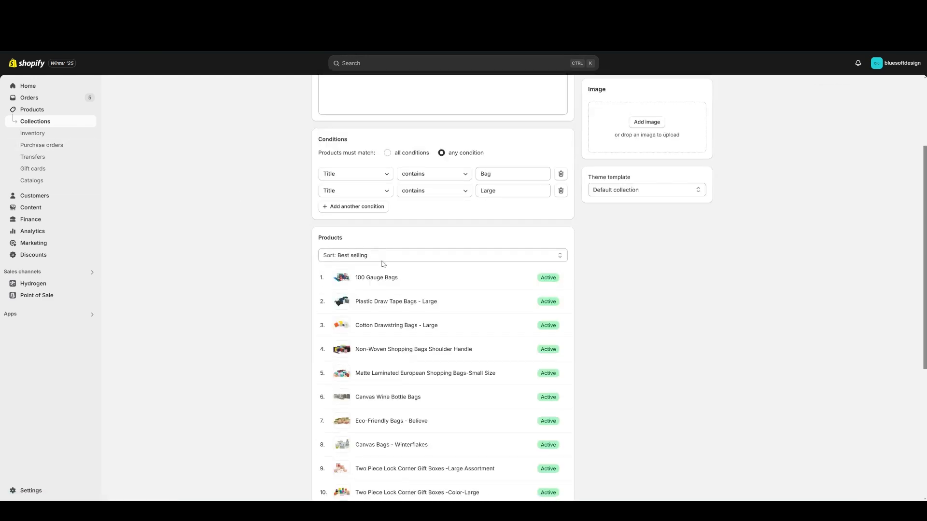
{"action": "scroll", "coordinate": [443, 261], "scroll_direction": "up", "scroll_amount": 2}
{"action": "scroll", "coordinate": [443, 261], "scroll_direction": "up", "scroll_amount": 2}
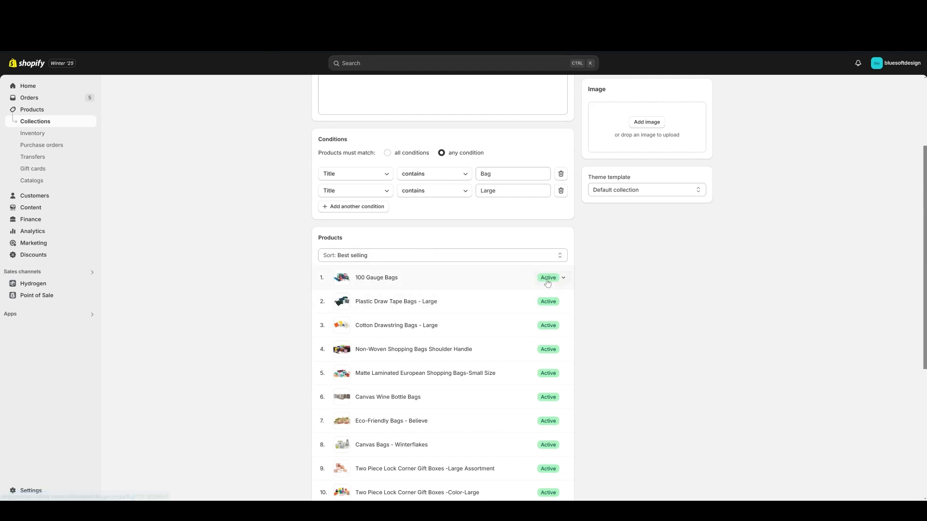
{"action": "scroll", "coordinate": [551, 285], "scroll_direction": "up", "scroll_amount": 1}
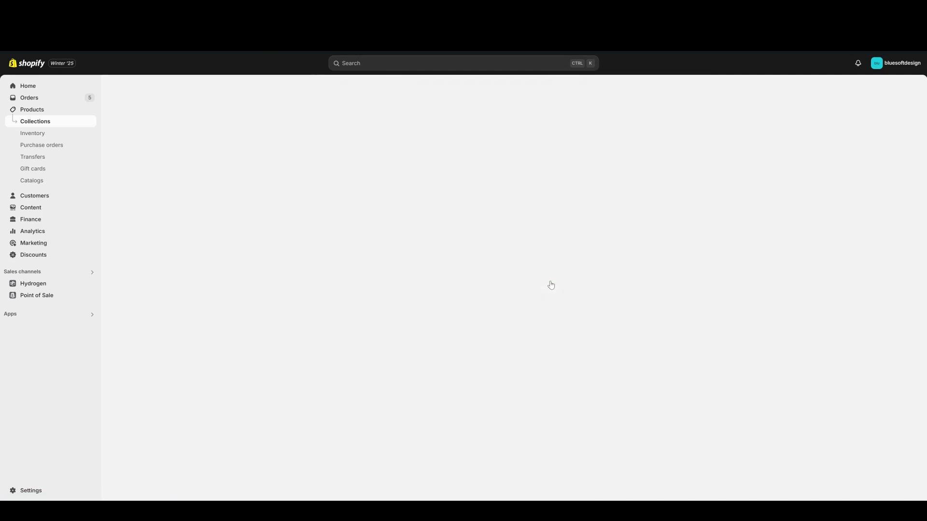
{"action": "scroll", "coordinate": [551, 284], "scroll_direction": "up", "scroll_amount": 2}
{"action": "scroll", "coordinate": [552, 285], "scroll_direction": "down", "scroll_amount": 5}
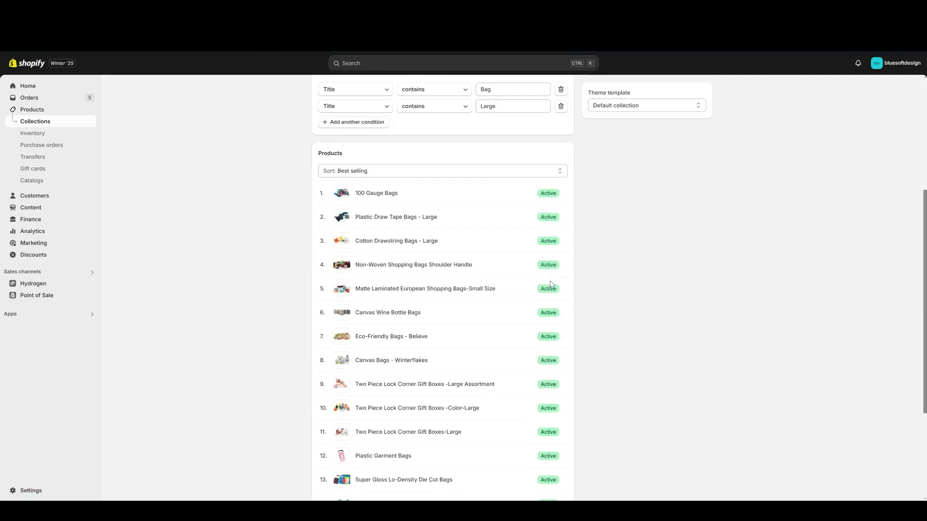
{"action": "scroll", "coordinate": [552, 285], "scroll_direction": "up", "scroll_amount": 5}
{"action": "scroll", "coordinate": [552, 285], "scroll_direction": "down", "scroll_amount": 5}
{"action": "scroll", "coordinate": [457, 239], "scroll_direction": "up", "scroll_amount": 2}
{"action": "scroll", "coordinate": [482, 186], "scroll_direction": "up", "scroll_amount": 3}
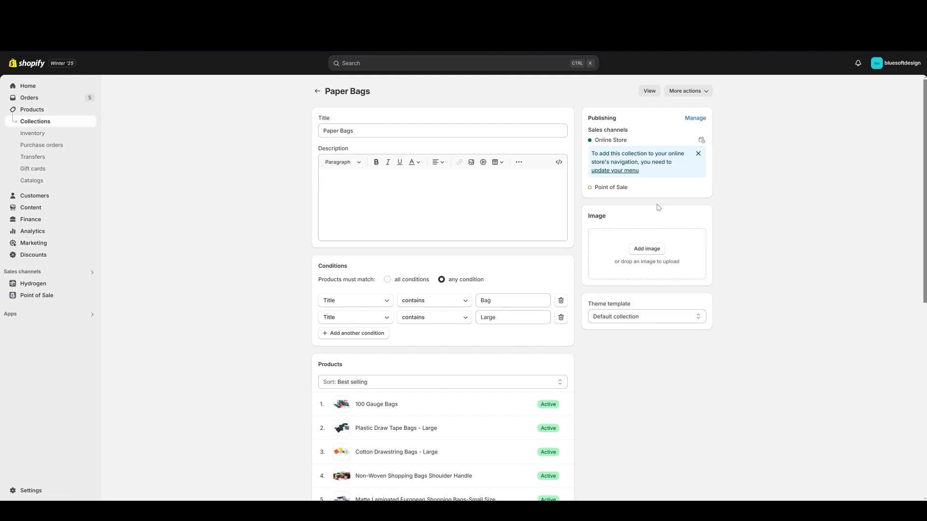
Return to the collections list and delete both "Paper Bags" collections, keeping the Home page collection.
{"action": "left_click", "coordinate": [317, 91]}
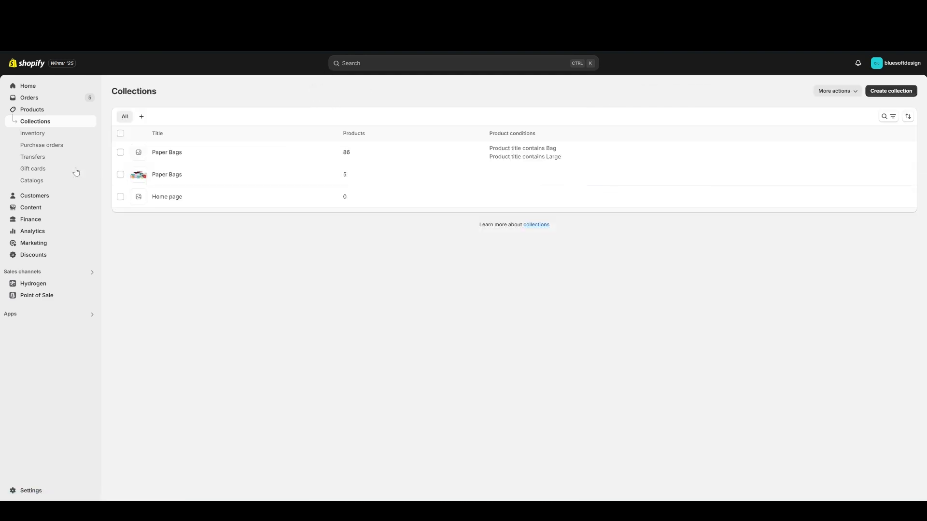
{"action": "left_click", "coordinate": [121, 153]}
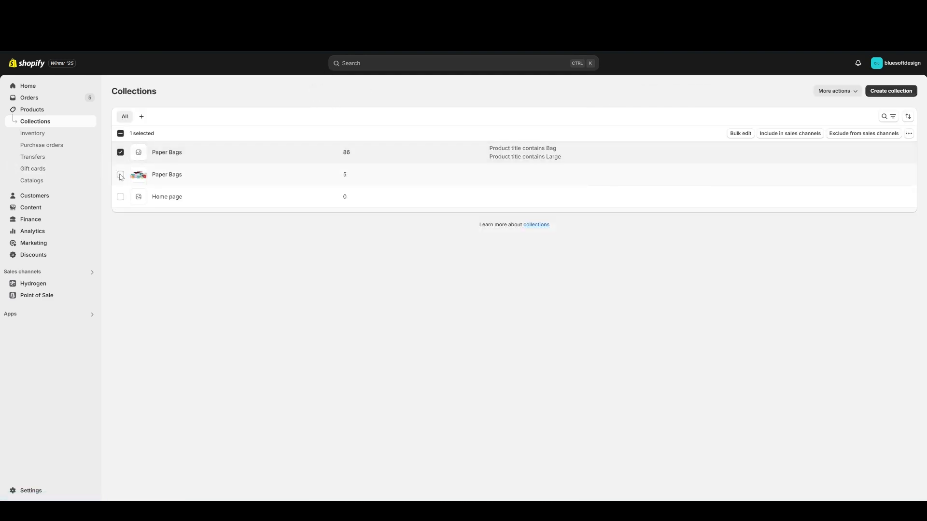
{"action": "left_click", "coordinate": [121, 175]}
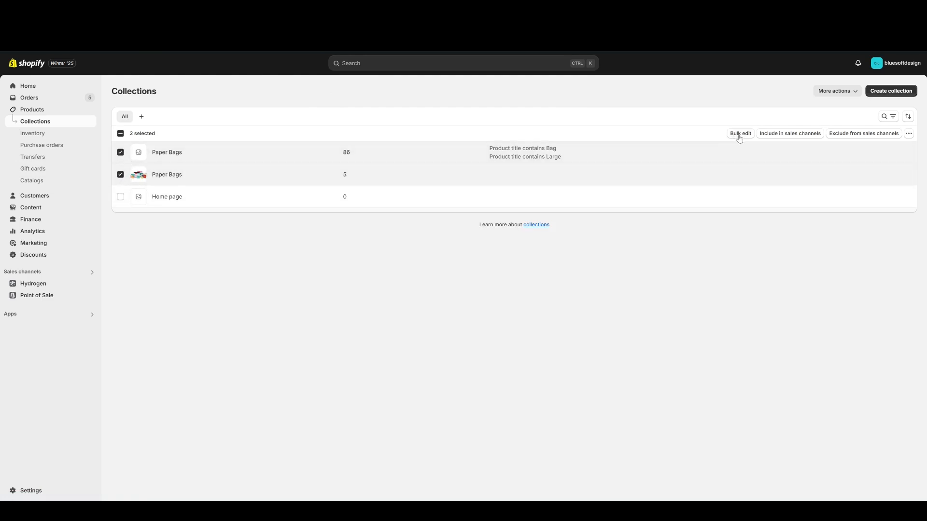
{"action": "left_click", "coordinate": [910, 133]}
{"action": "left_click", "coordinate": [884, 150]}
{"action": "left_click", "coordinate": [574, 299]}
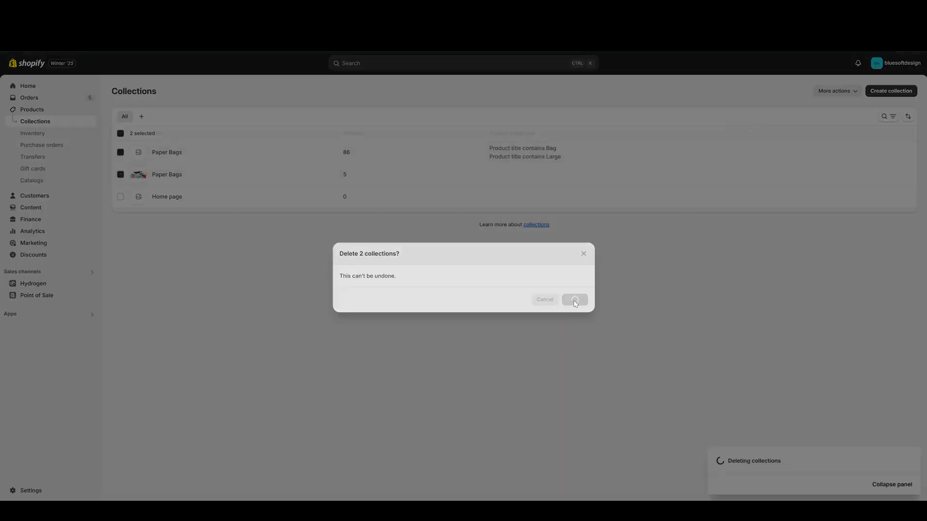